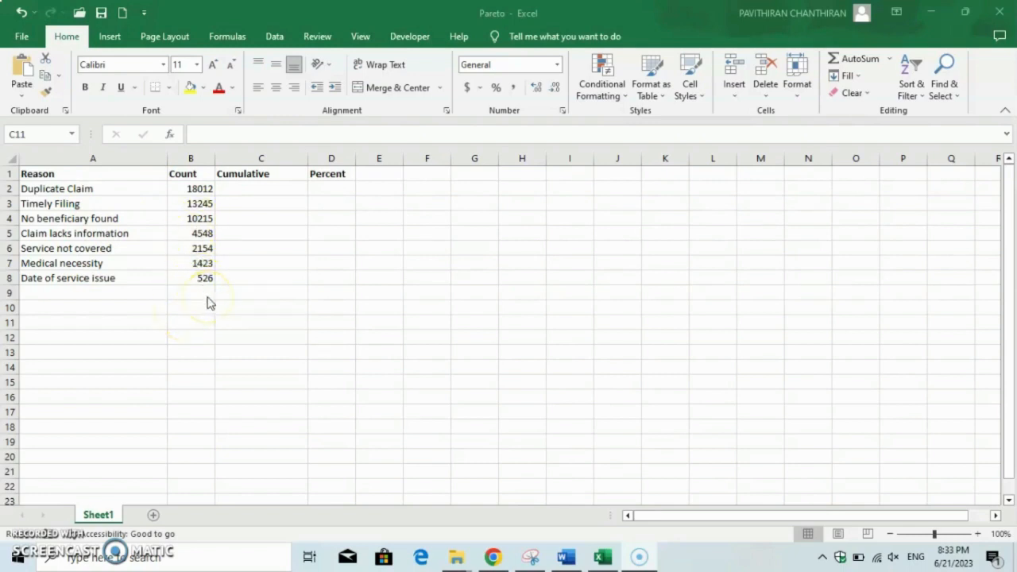
{"action": "left_click", "coordinate": [274, 189]}
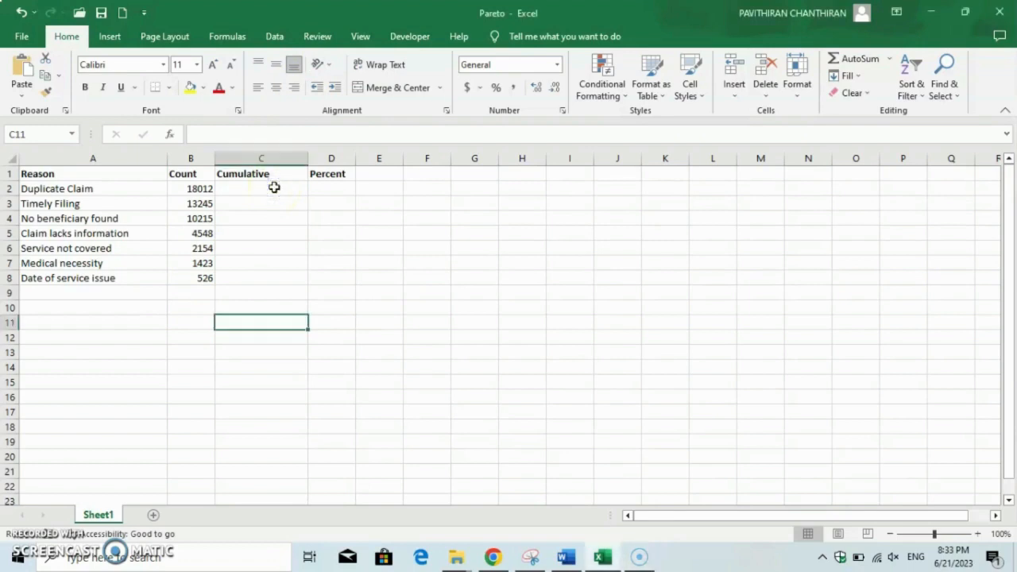
{"action": "type", "text": "="}
{"action": "left_click", "coordinate": [275, 189]}
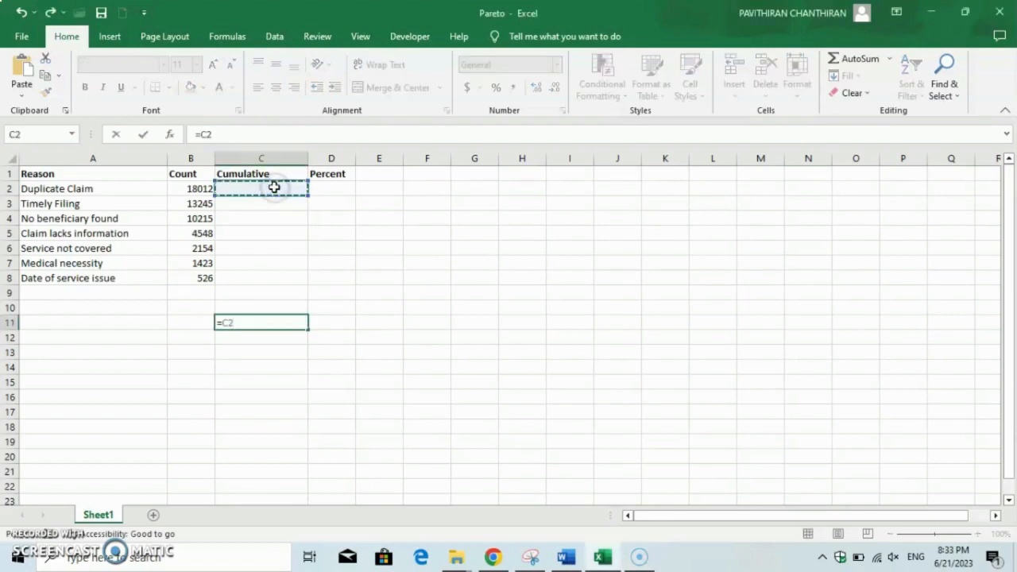
{"action": "key", "text": "BackSpace"}
{"action": "key", "text": "BackSpace"}
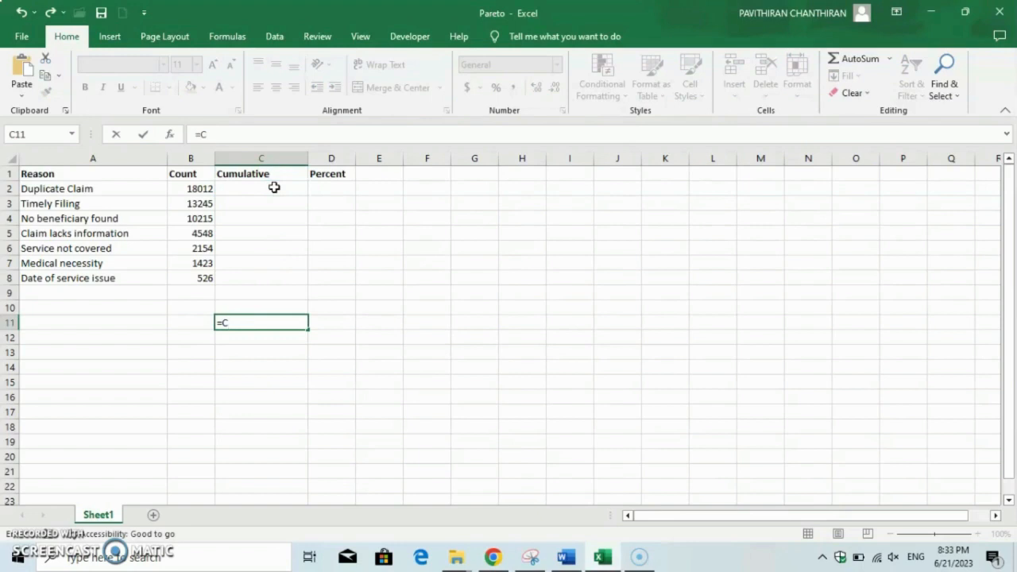
Build the Cumulative column: C2 as =B2, C3 as =C2+B3, and fill that formula down to row 8
{"action": "left_click", "coordinate": [274, 188]}
{"action": "type", "text": "="}
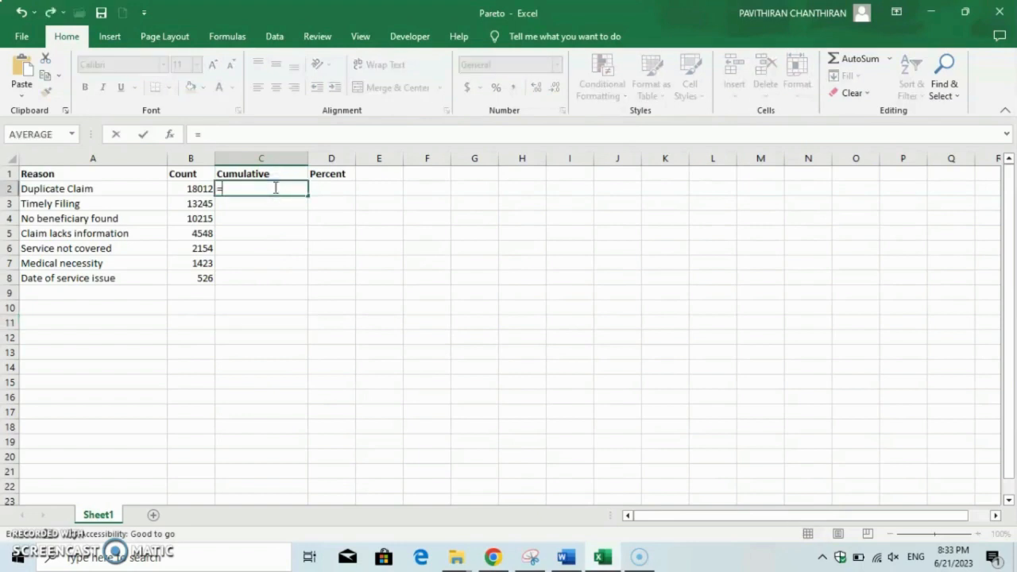
{"action": "left_click", "coordinate": [203, 187]}
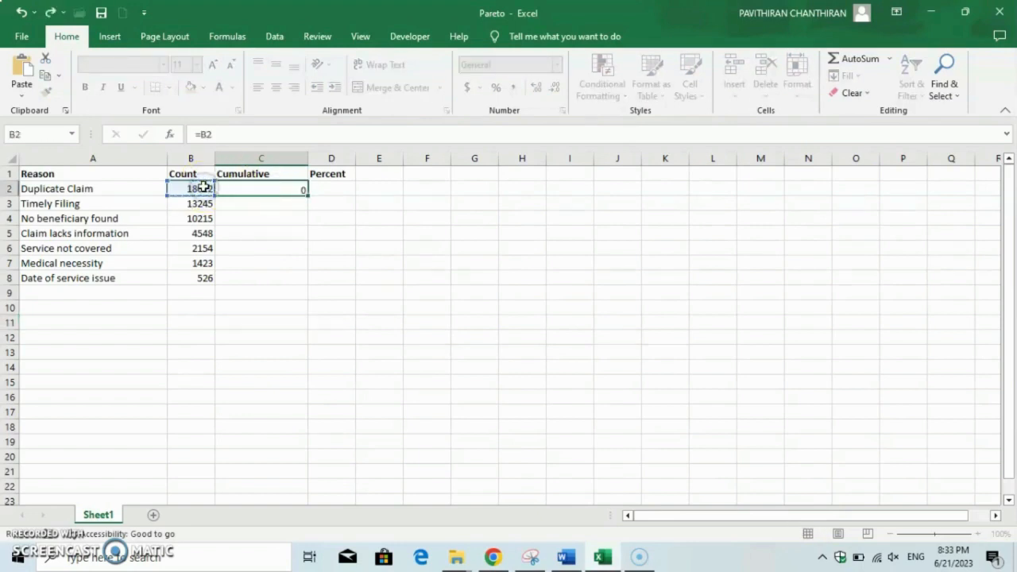
{"action": "key", "text": "Return"}
{"action": "type", "text": "="}
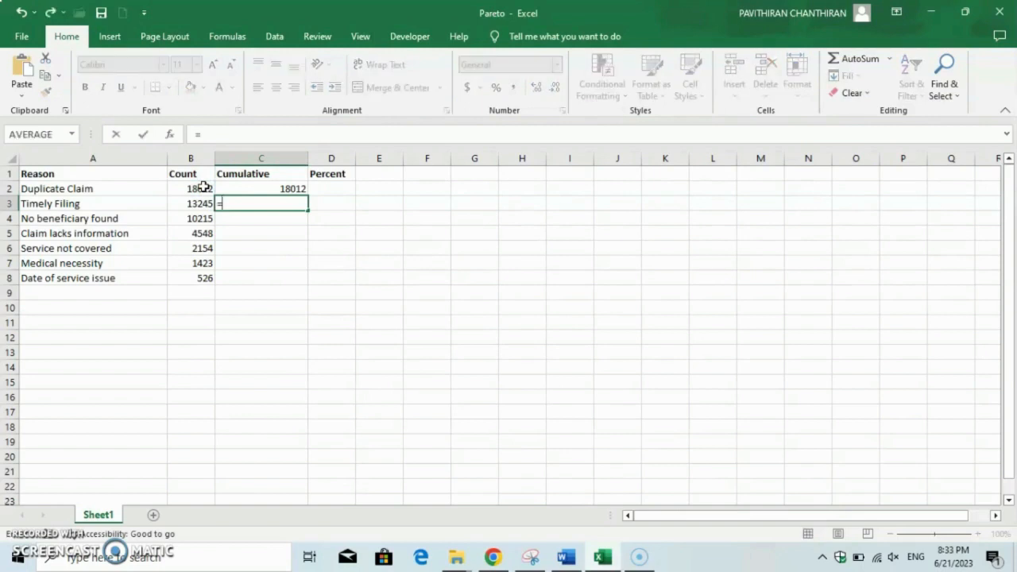
{"action": "left_click", "coordinate": [239, 191]}
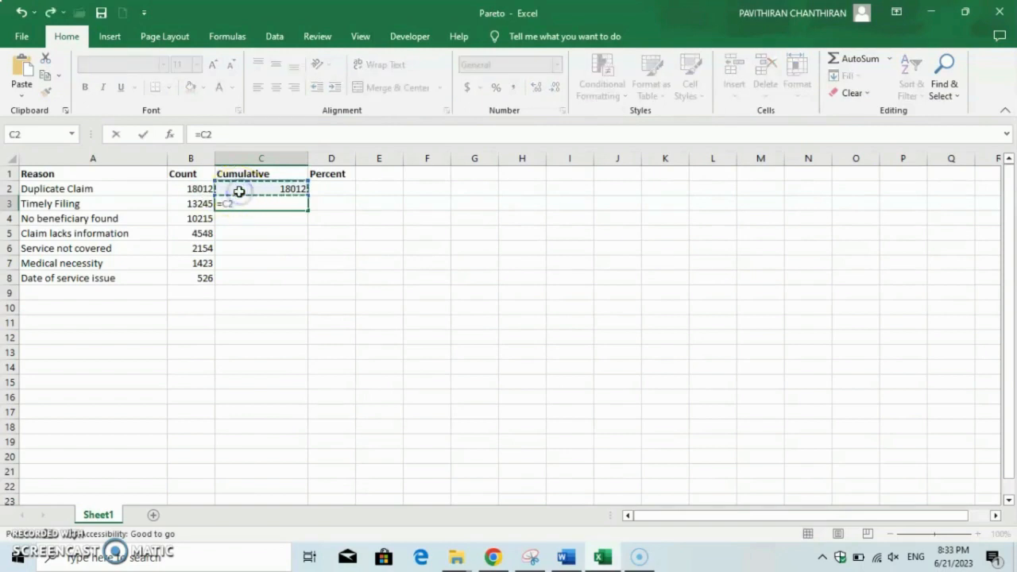
{"action": "type", "text": "+"}
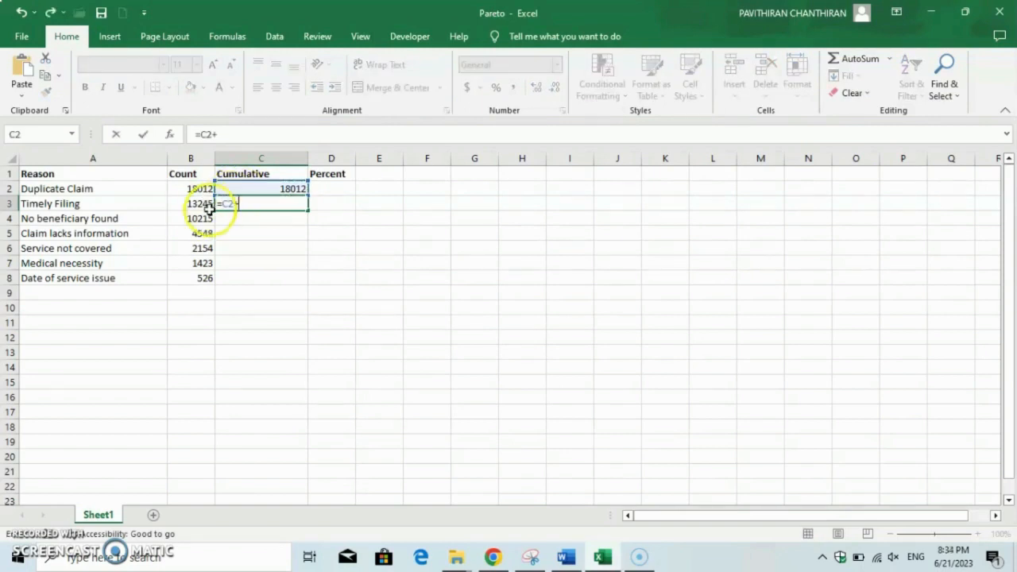
{"action": "left_click", "coordinate": [194, 205]}
{"action": "key", "text": "Return"}
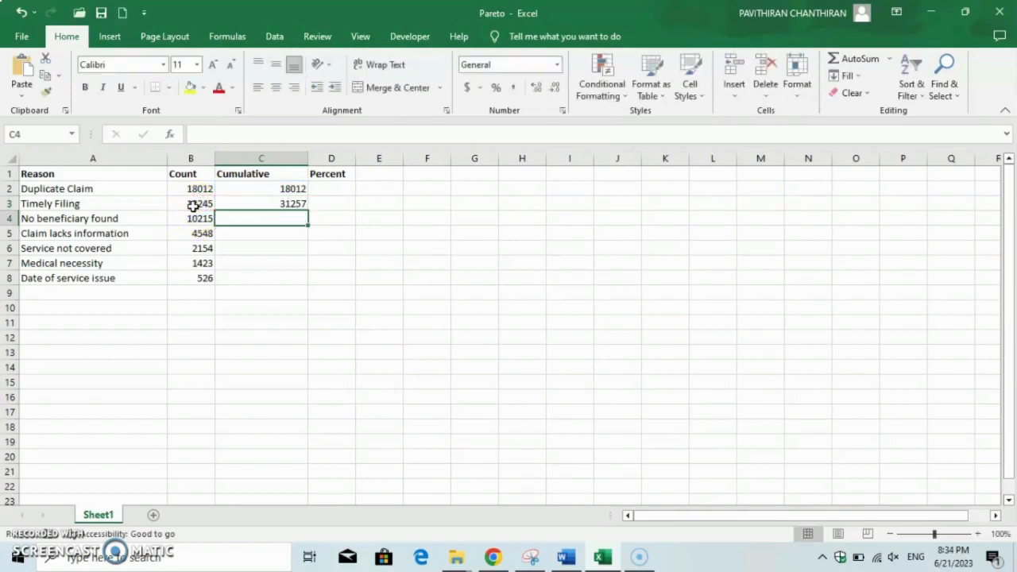
{"action": "left_click", "coordinate": [232, 204]}
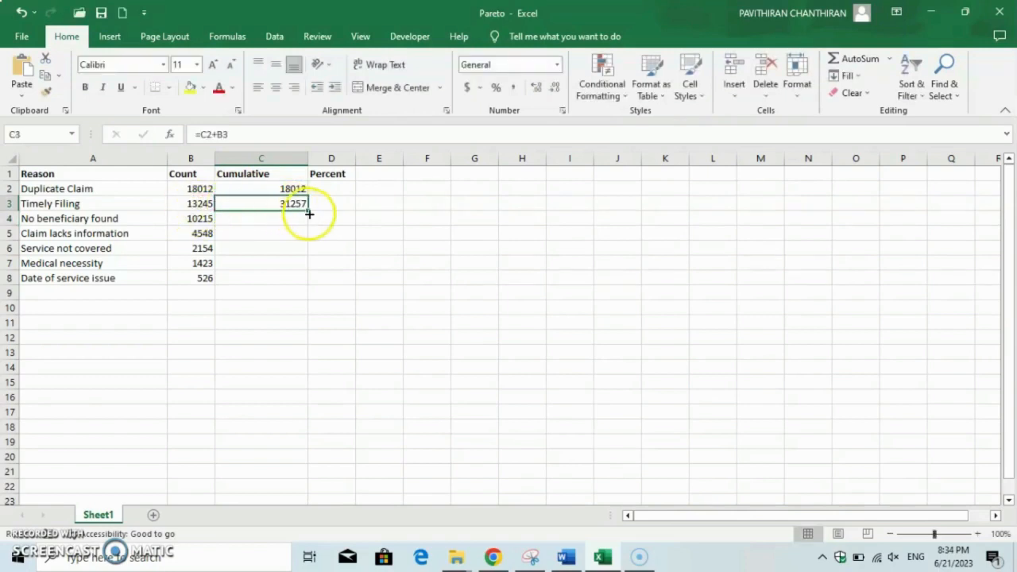
{"action": "left_click_drag", "start_coordinate": [308, 212], "coordinate": [307, 280]}
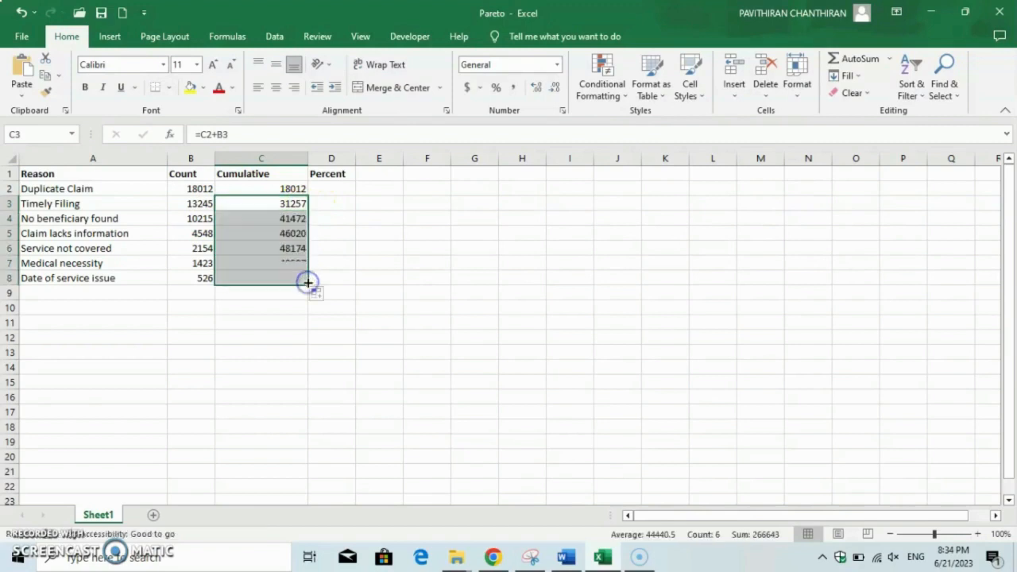
Enter the percent formula =B2/$C$8 in D2, dividing the count by the final cumulative total
{"action": "left_click", "coordinate": [326, 190]}
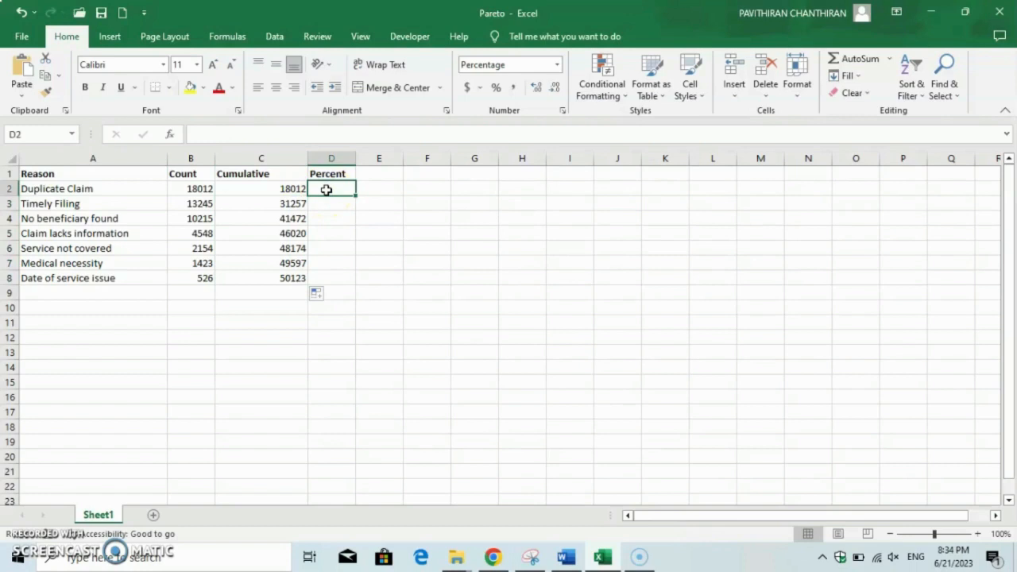
{"action": "type", "text": "="}
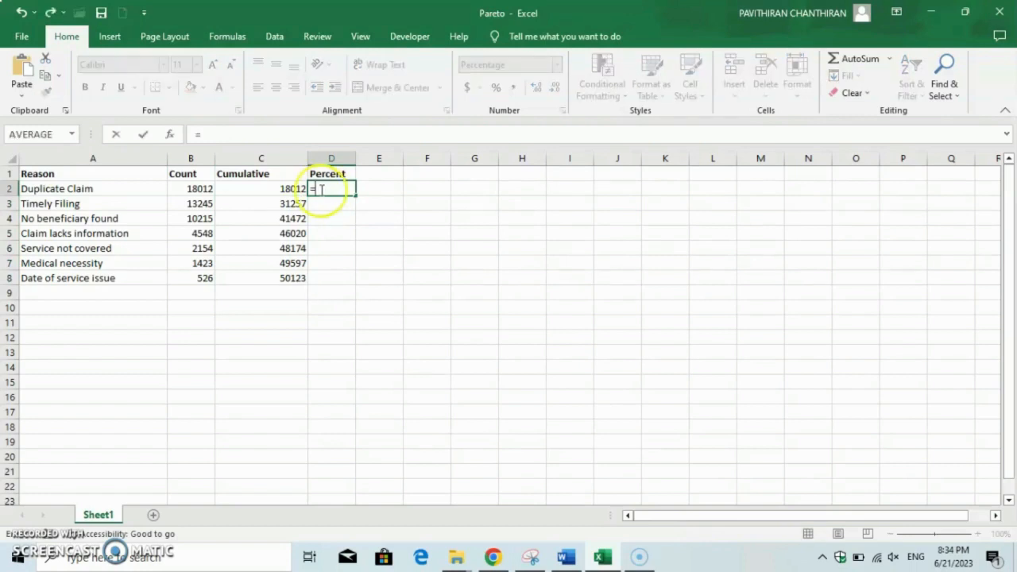
{"action": "left_click", "coordinate": [187, 188]}
{"action": "type", "text": "/"}
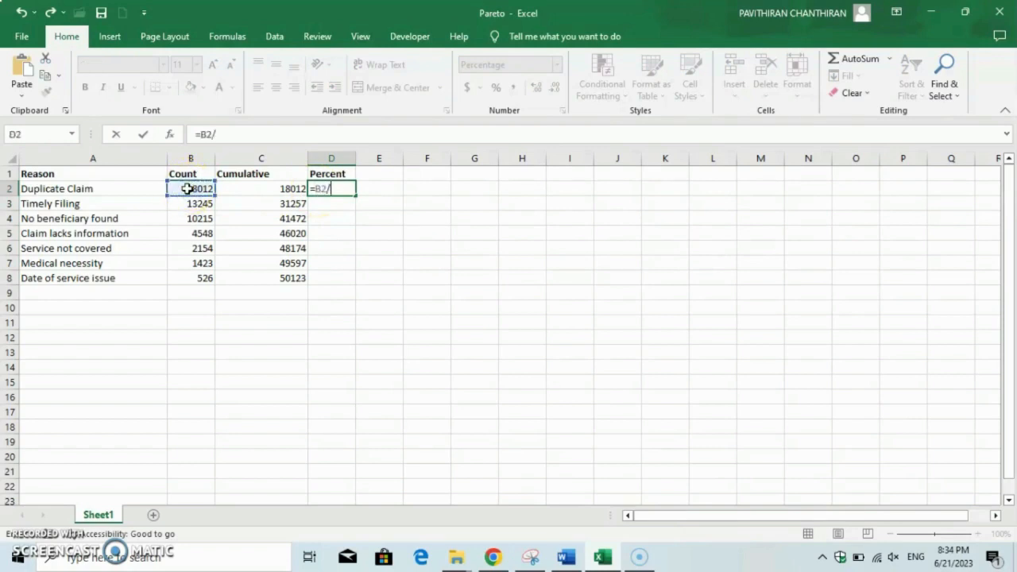
{"action": "left_click", "coordinate": [248, 188]}
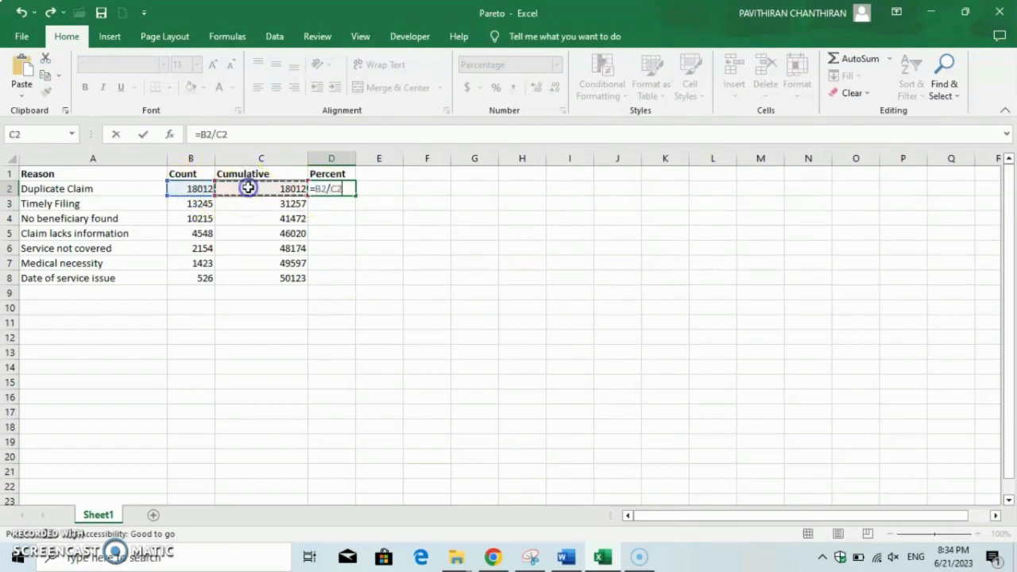
{"action": "key", "text": "Return"}
{"action": "left_click", "coordinate": [327, 189]}
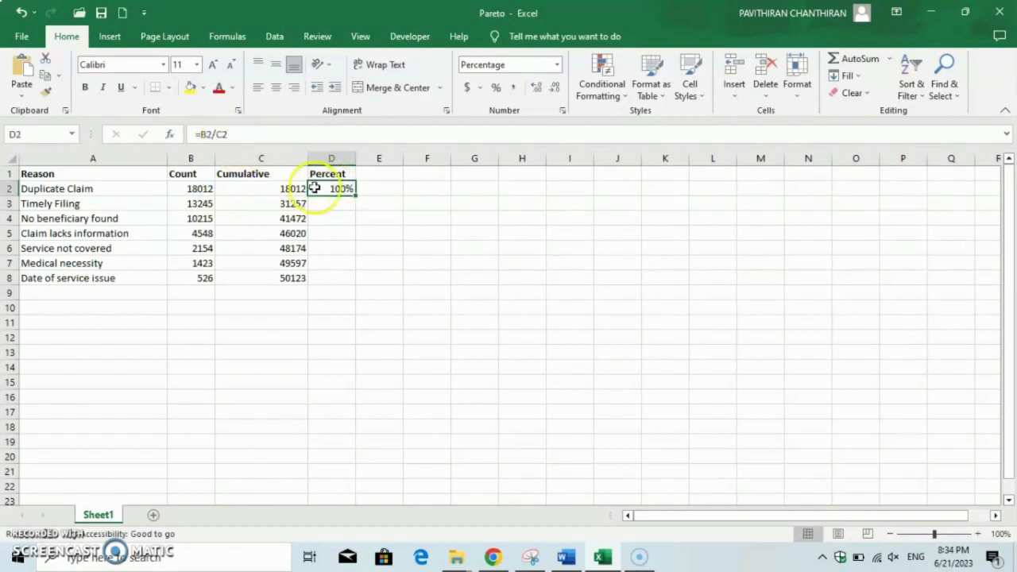
{"action": "left_click", "coordinate": [235, 134]}
{"action": "key", "text": "BackSpace"}
{"action": "key", "text": "BackSpace"}
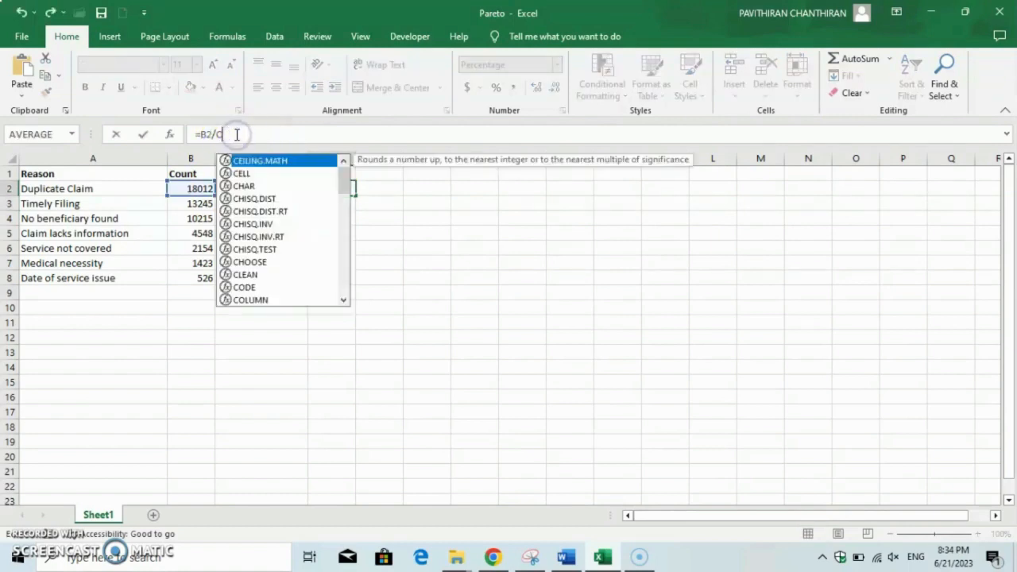
{"action": "left_click", "coordinate": [270, 278]}
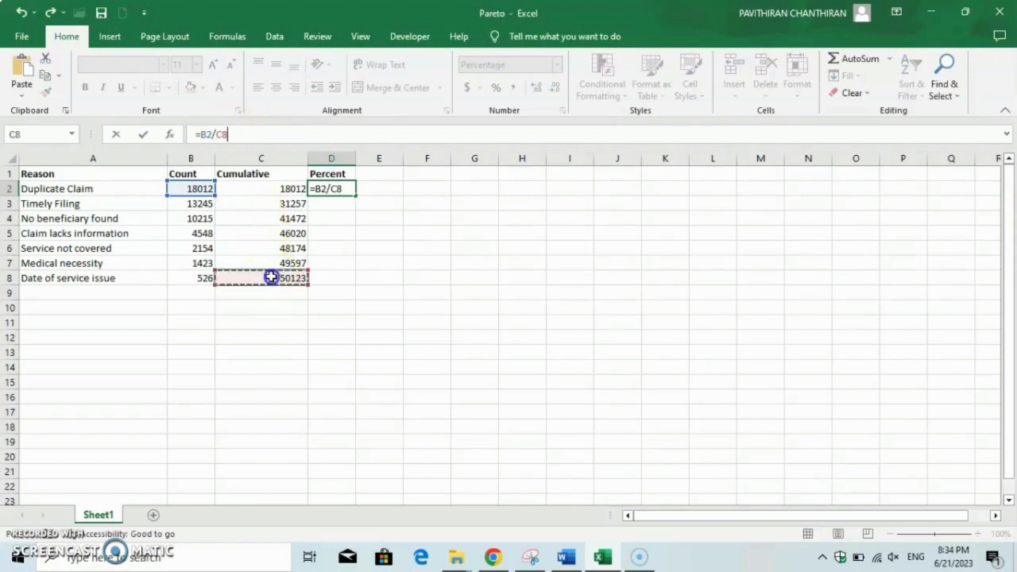
{"action": "left_click", "coordinate": [219, 135]}
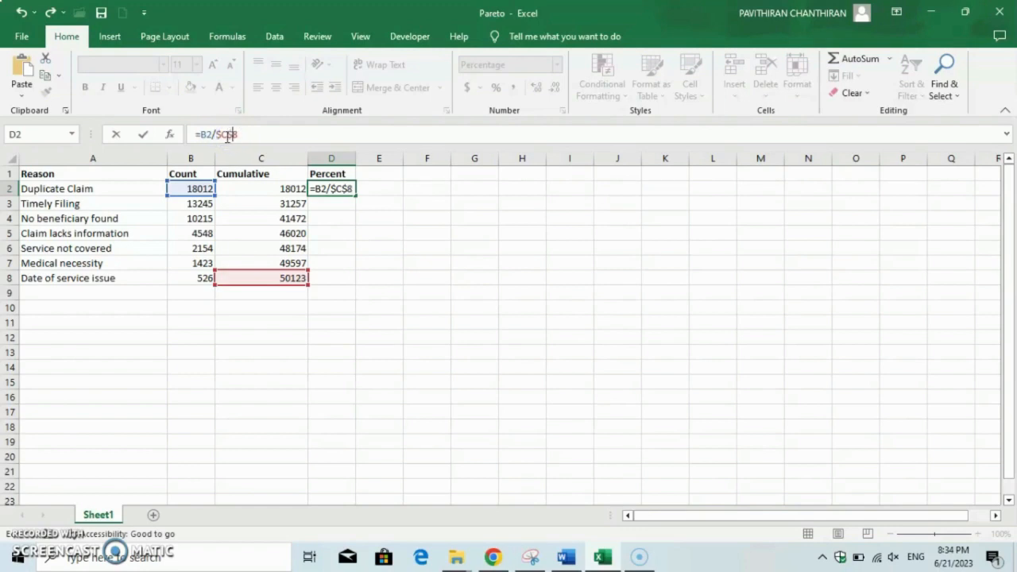
{"action": "key", "text": "Return"}
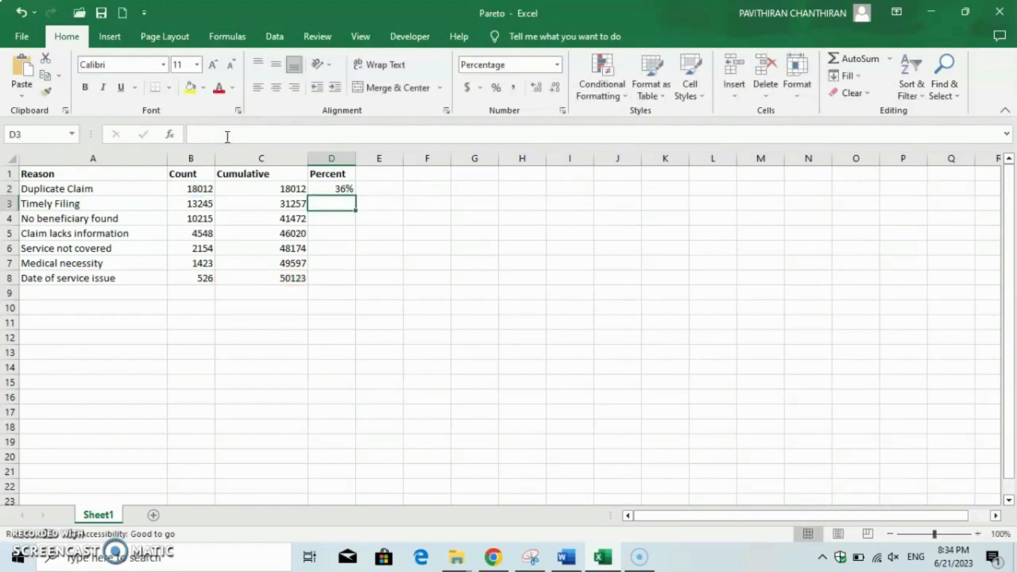
Fill the percent formula from D2 down to D8
{"action": "left_click", "coordinate": [347, 189]}
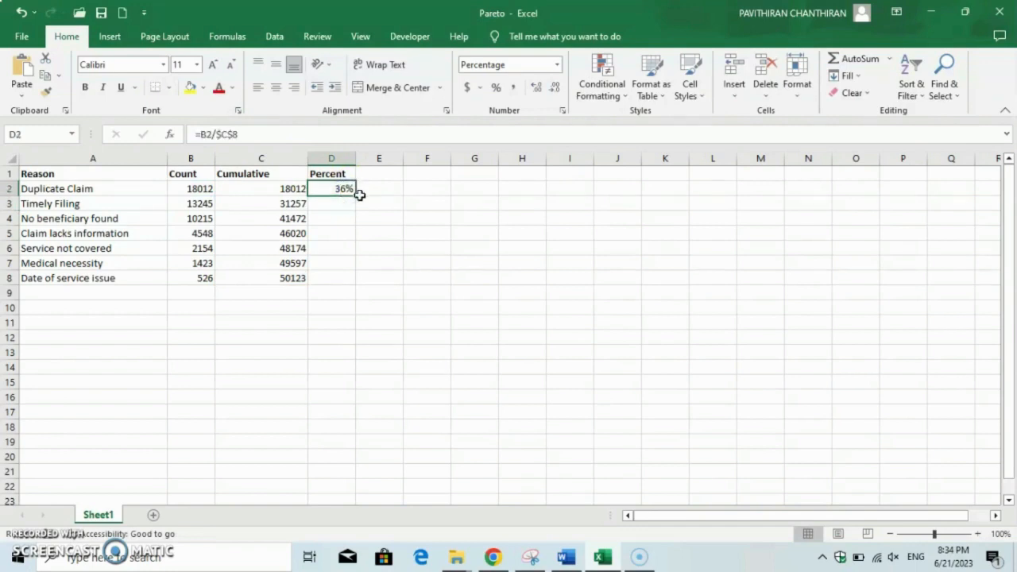
{"action": "left_click_drag", "start_coordinate": [356, 195], "coordinate": [357, 285]}
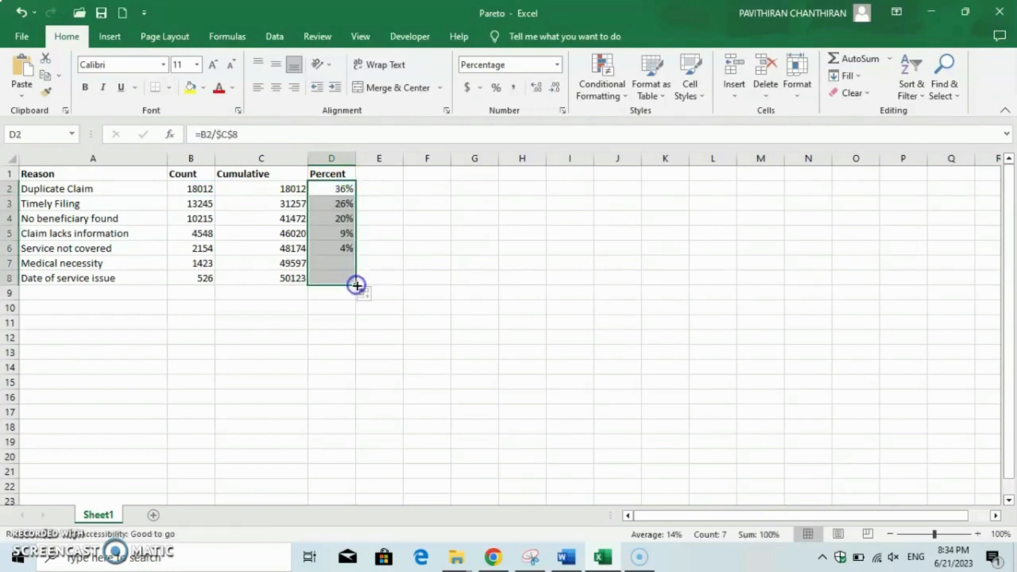
{"action": "left_click", "coordinate": [306, 311]}
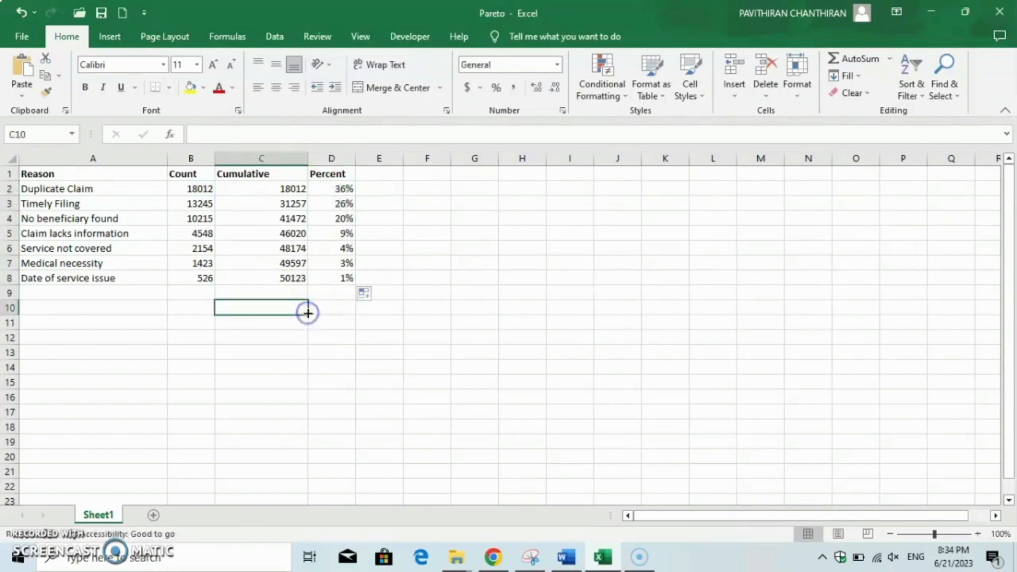
Switch the Percent cells D2:D8 to Number format and then reapply the percentage style
{"action": "left_click_drag", "start_coordinate": [336, 188], "coordinate": [336, 278]}
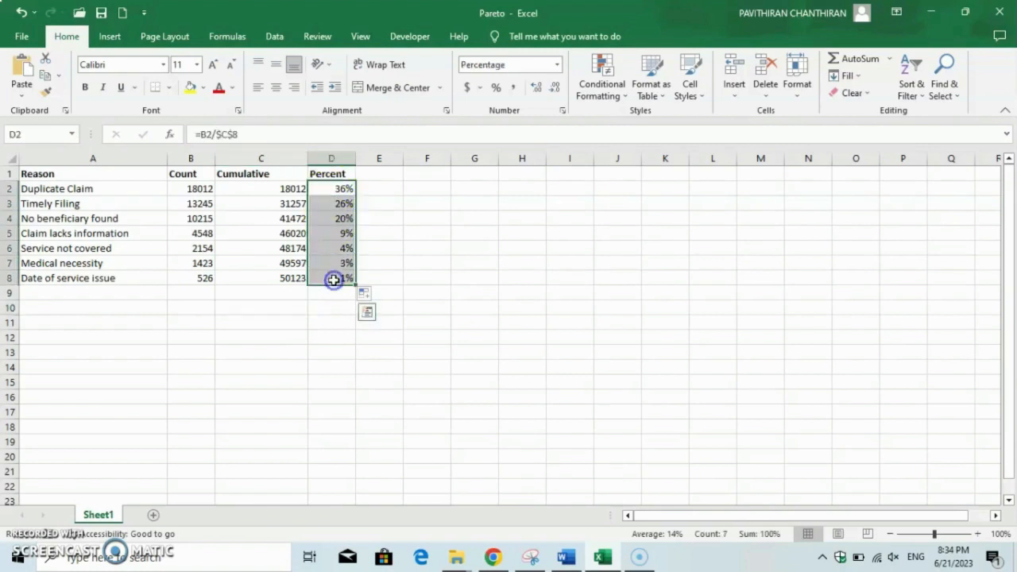
{"action": "left_click", "coordinate": [496, 87]}
{"action": "left_click", "coordinate": [527, 66]}
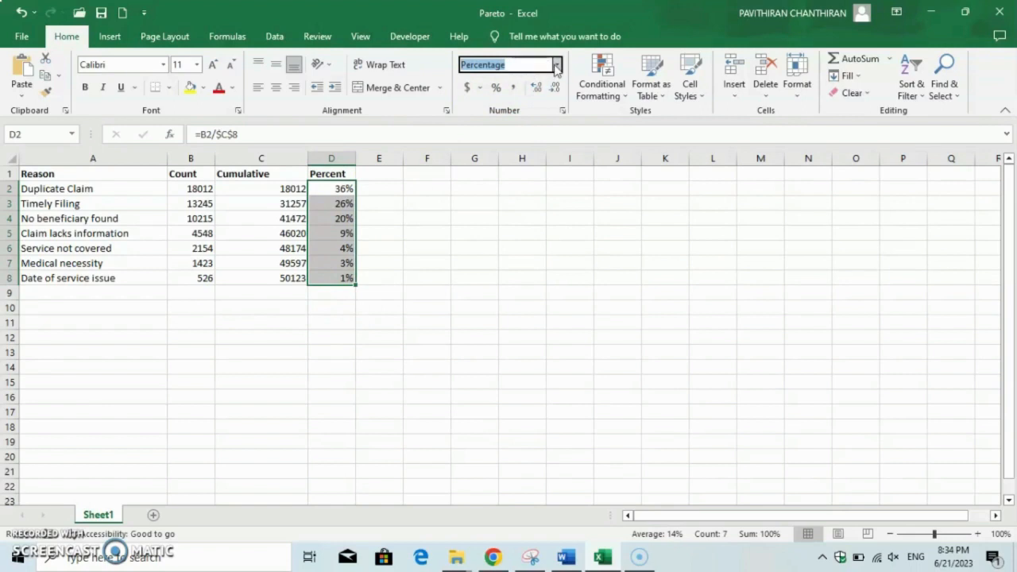
{"action": "left_click", "coordinate": [556, 66]}
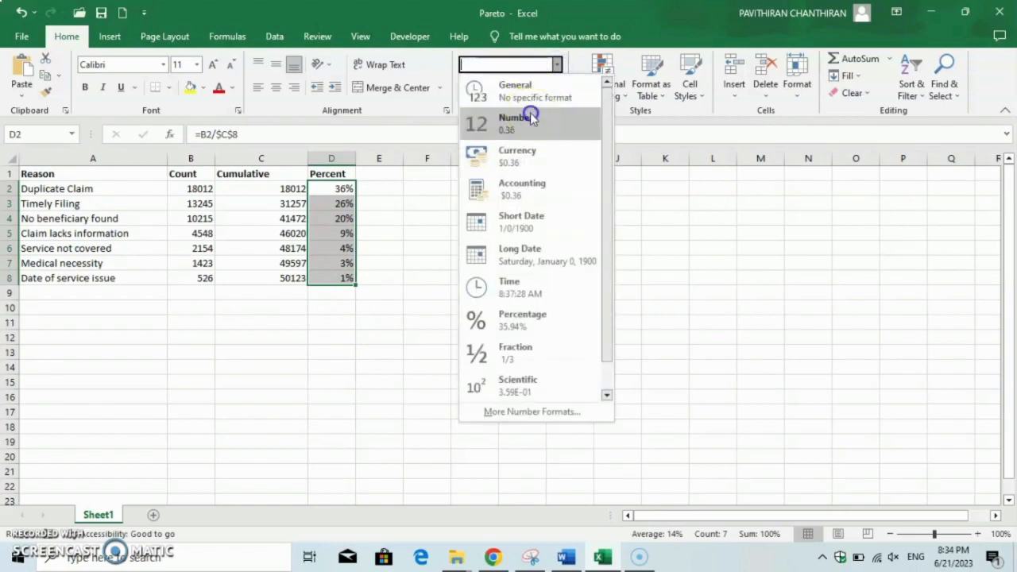
{"action": "left_click", "coordinate": [530, 109]}
{"action": "left_click", "coordinate": [495, 88]}
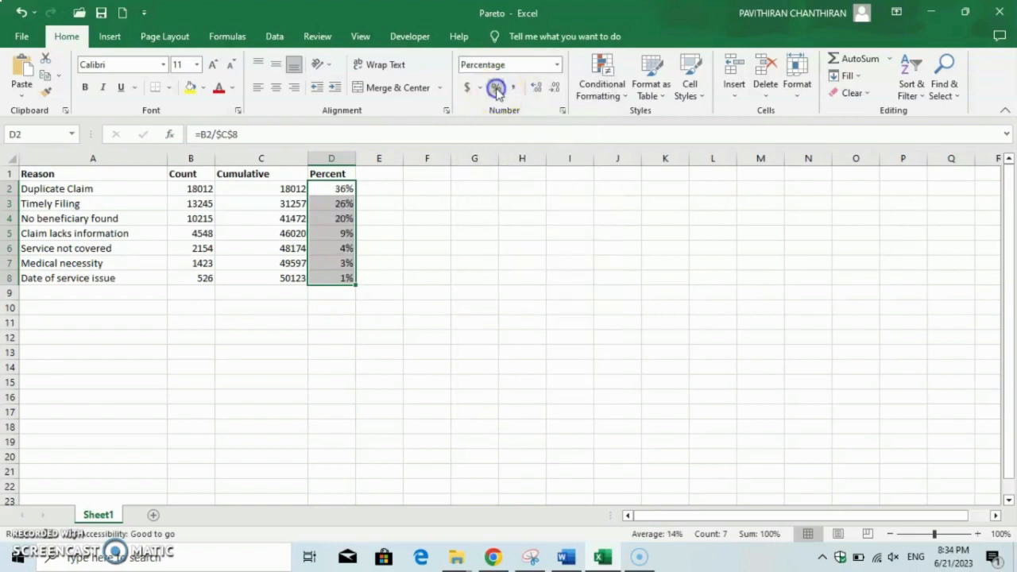
{"action": "left_click", "coordinate": [440, 229]}
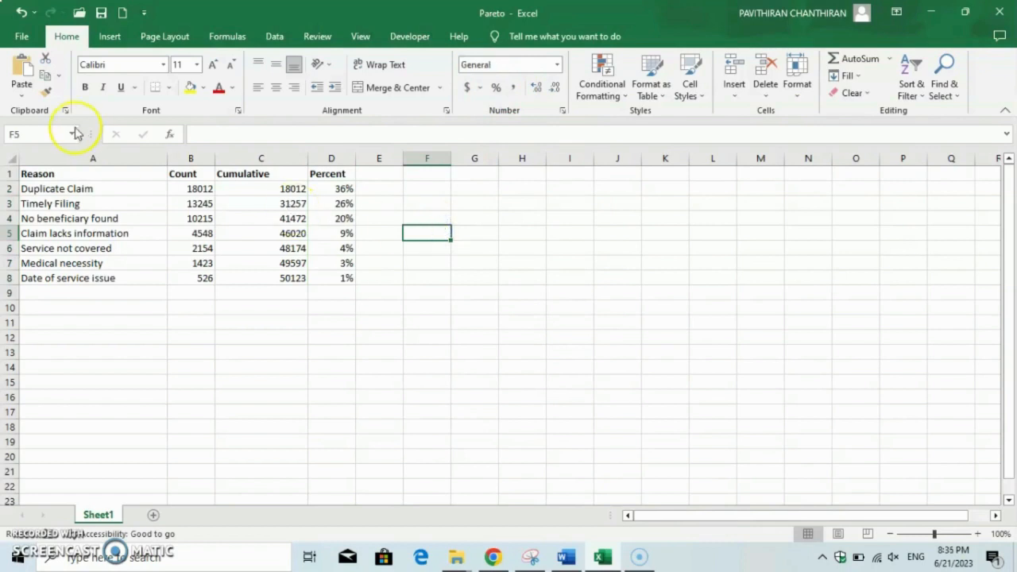
Select the Reason and Percent columns and insert a clustered column chart from them
{"action": "left_click", "coordinate": [105, 173]}
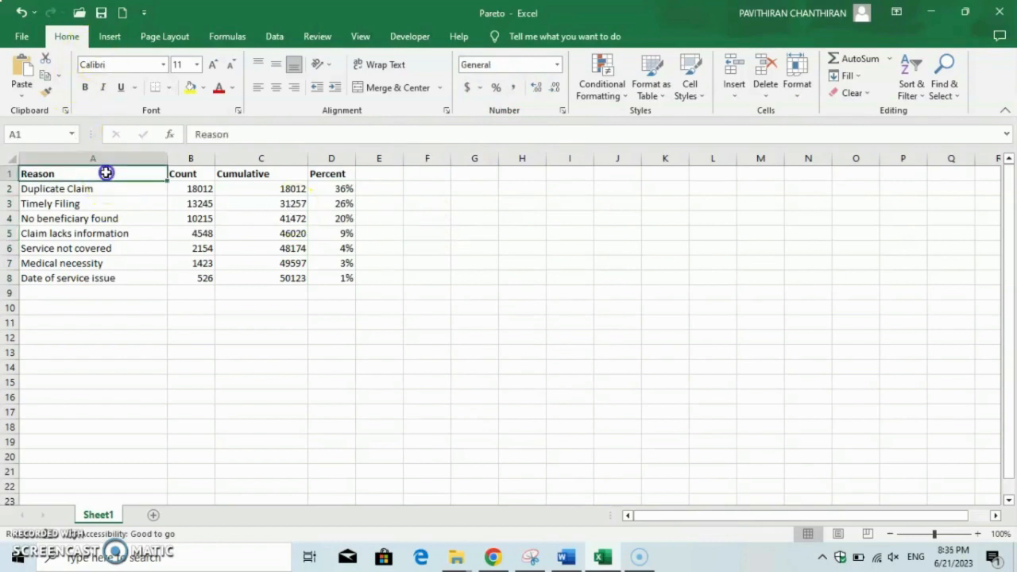
{"action": "left_click_drag", "start_coordinate": [106, 172], "coordinate": [109, 270]}
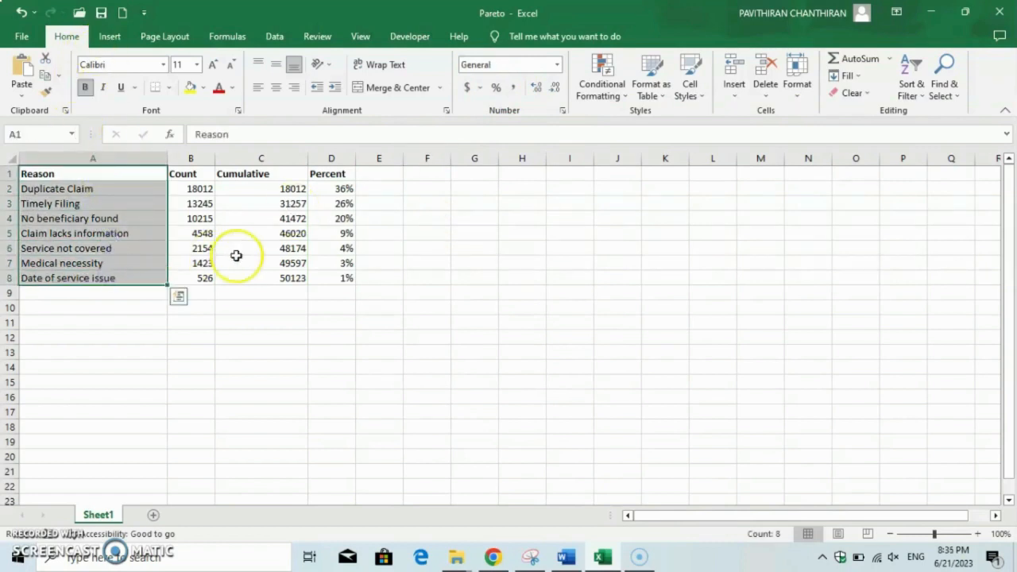
{"action": "left_click_drag", "start_coordinate": [332, 170], "coordinate": [339, 276]}
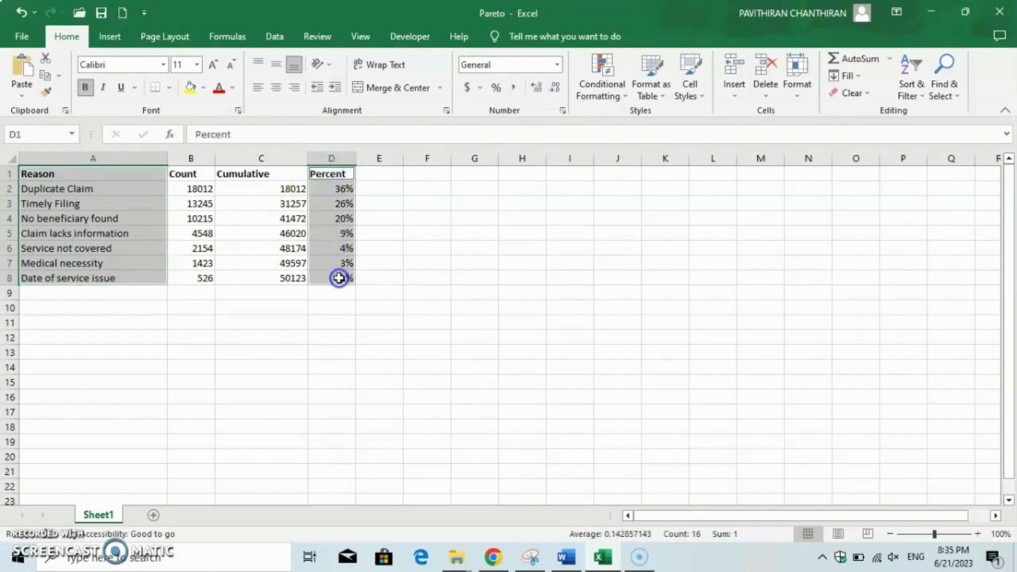
{"action": "left_click", "coordinate": [111, 37]}
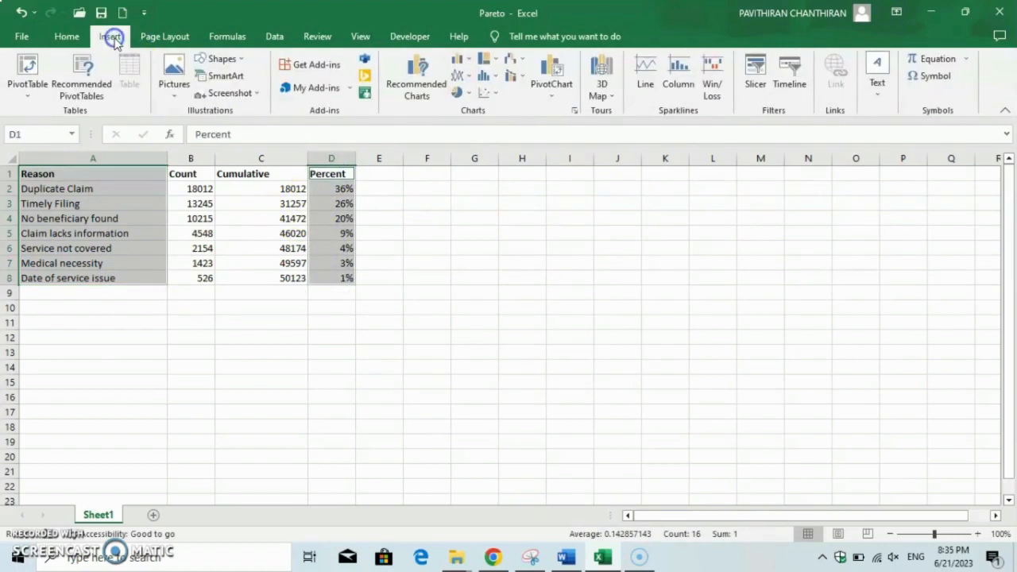
{"action": "left_click", "coordinate": [468, 65]}
{"action": "left_click", "coordinate": [474, 105]}
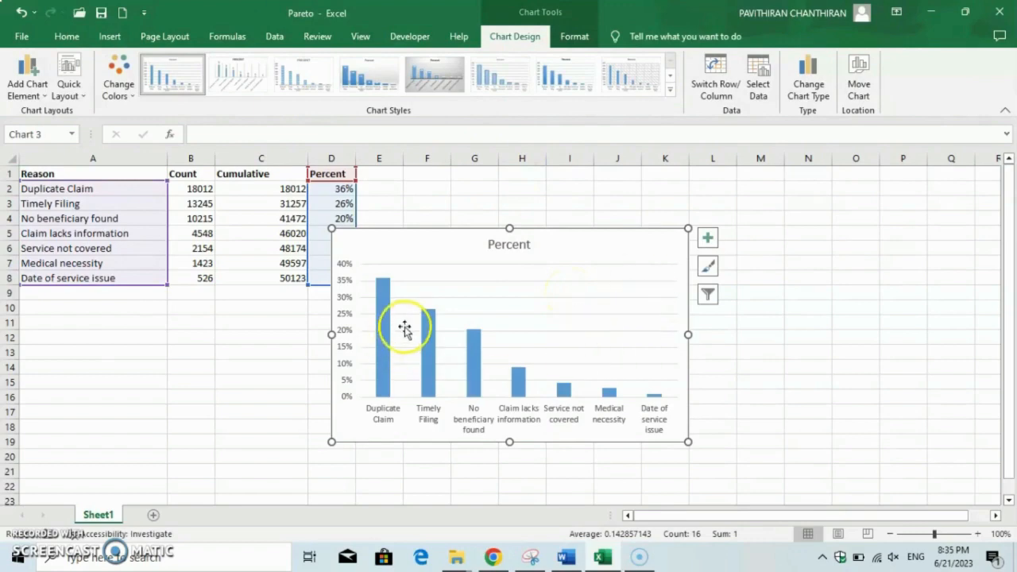
Add a linear trendline to the column chart
{"action": "left_click_drag", "start_coordinate": [397, 242], "coordinate": [397, 242]}
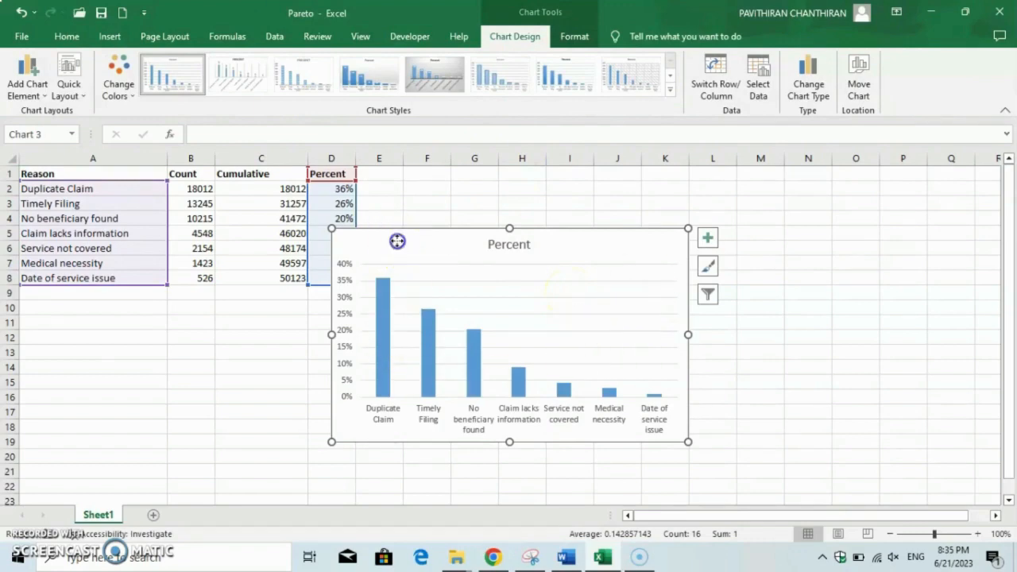
{"action": "left_click", "coordinate": [20, 88]}
{"action": "mouse_move", "coordinate": [55, 274]}
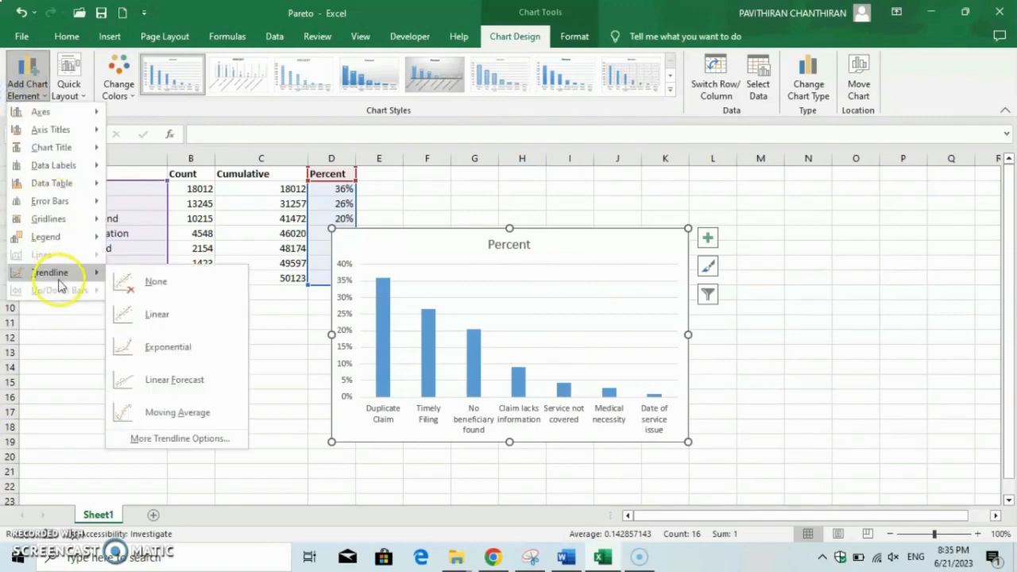
{"action": "left_click", "coordinate": [159, 314]}
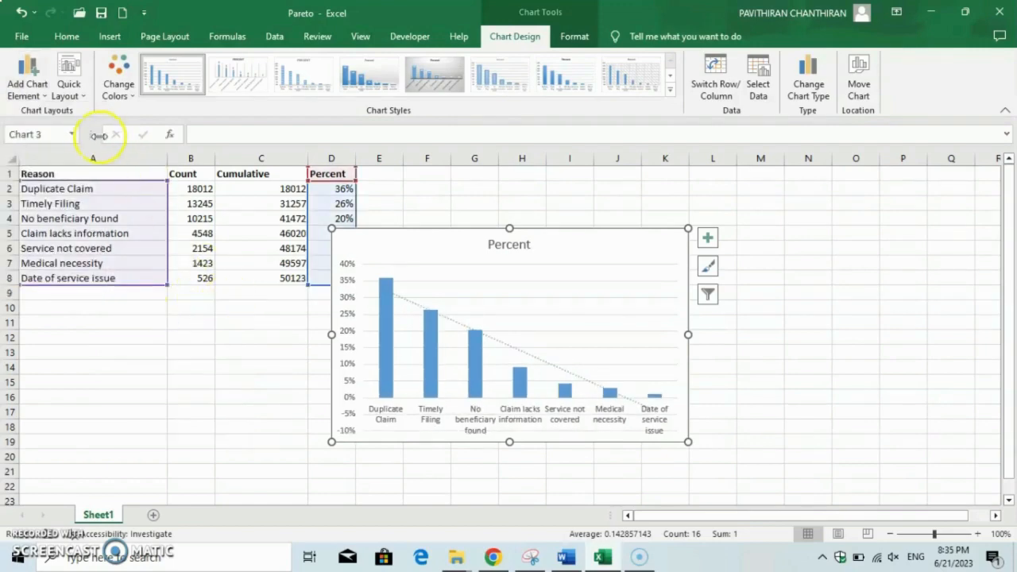
Add data labels to the columns, placed at the outside end
{"action": "left_click", "coordinate": [34, 94]}
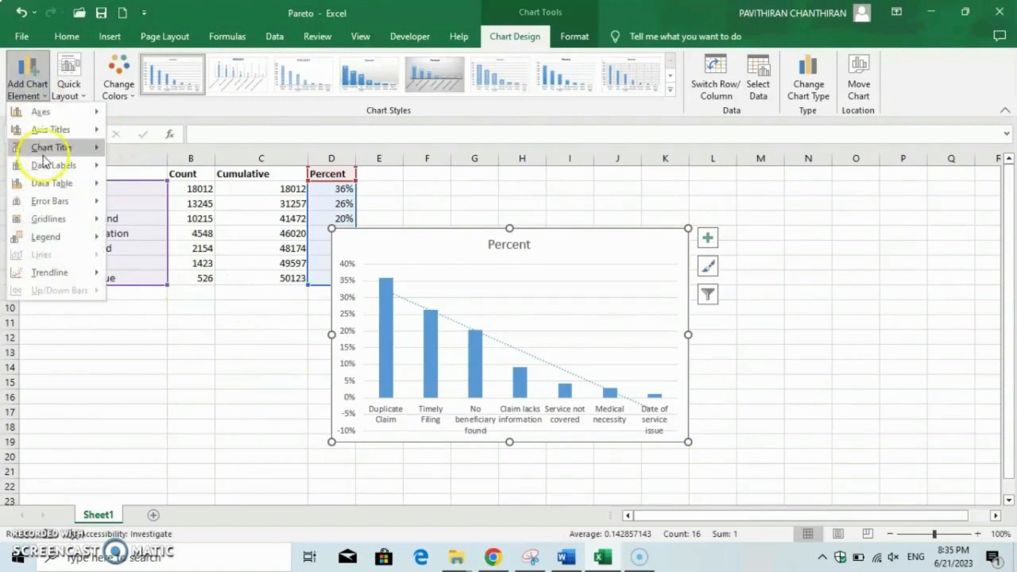
{"action": "mouse_move", "coordinate": [64, 169]}
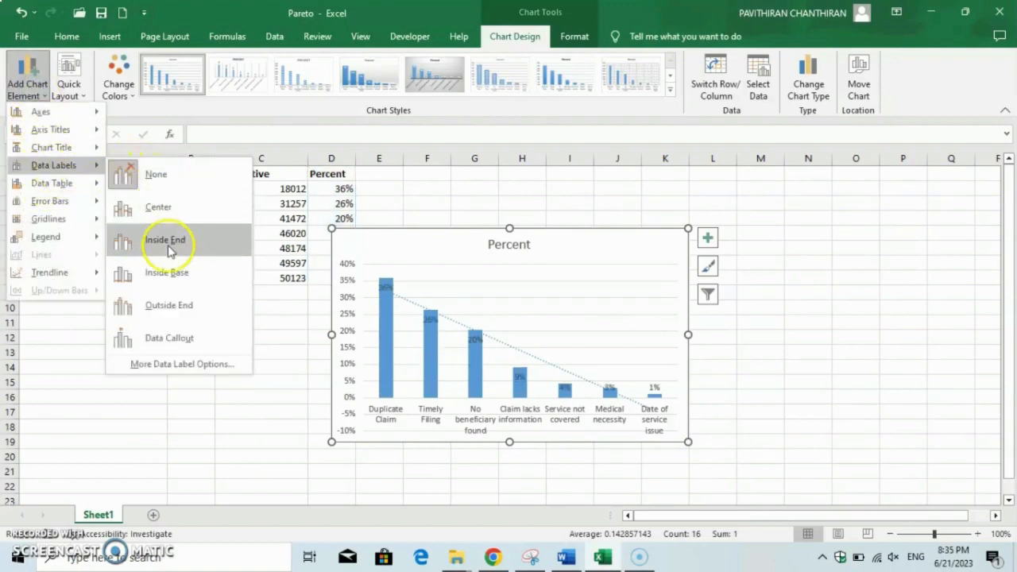
{"action": "left_click", "coordinate": [175, 307]}
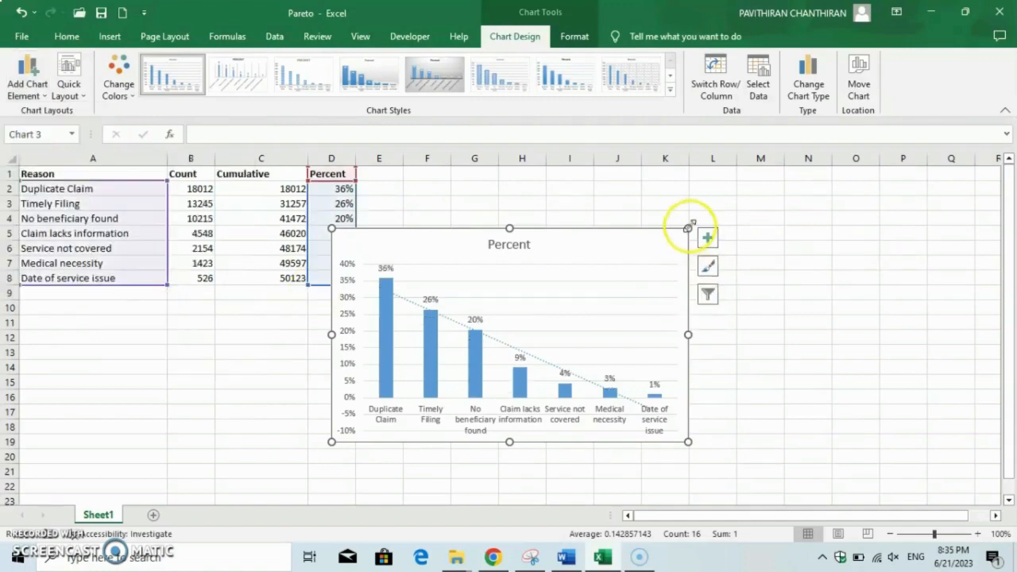
Enlarge the chart and retitle it "Reason for claim denials"
{"action": "left_click_drag", "start_coordinate": [688, 227], "coordinate": [786, 194]}
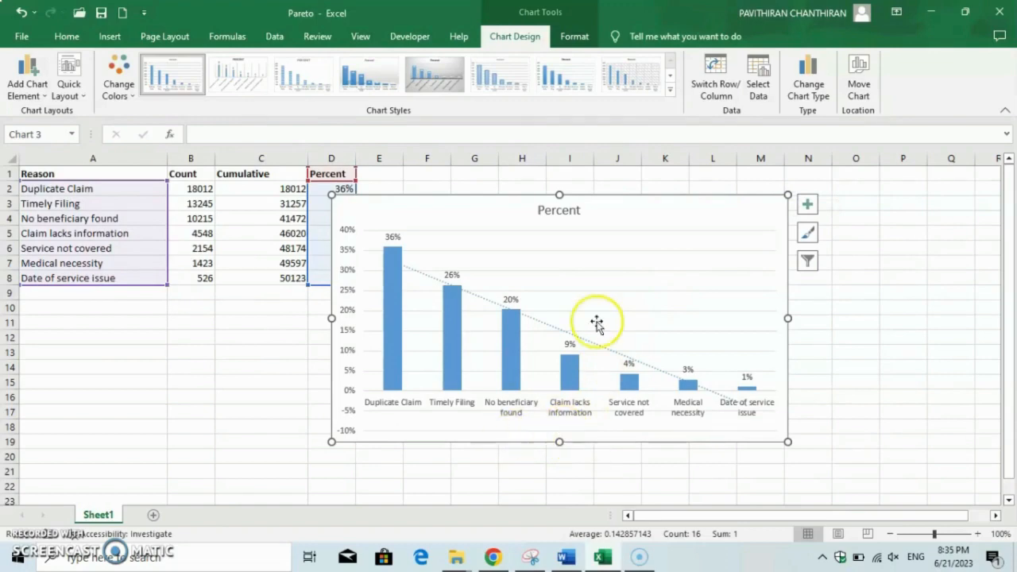
{"action": "left_click", "coordinate": [569, 210]}
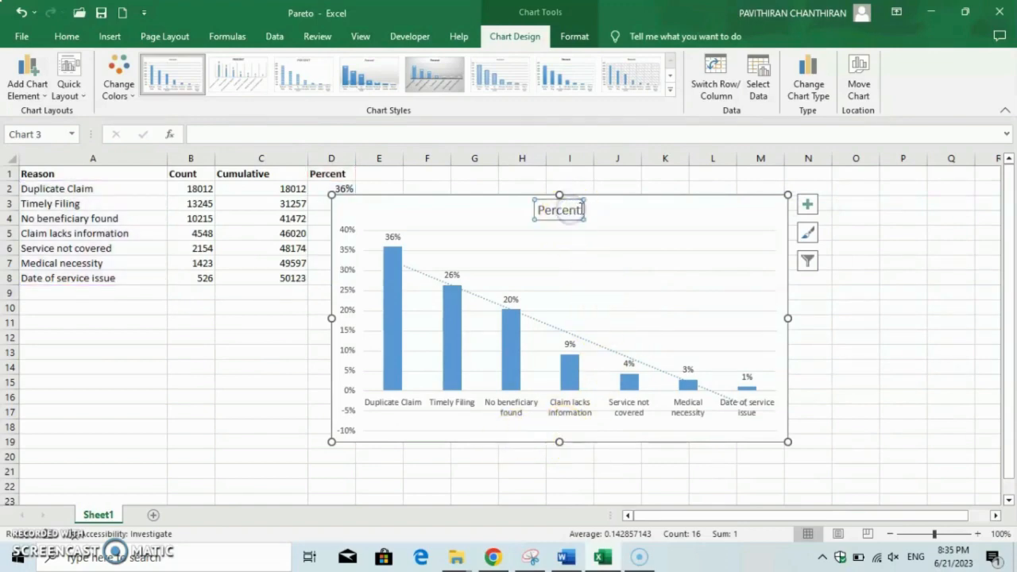
{"action": "left_click", "coordinate": [581, 209]}
{"action": "key", "text": "BackSpace"}
{"action": "key", "text": "BackSpace"}
{"action": "key", "text": "BackSpace"}
{"action": "key", "text": "BackSpace"}
{"action": "key", "text": "BackSpace"}
{"action": "key", "text": "BackSpace"}
{"action": "key", "text": "BackSpace"}
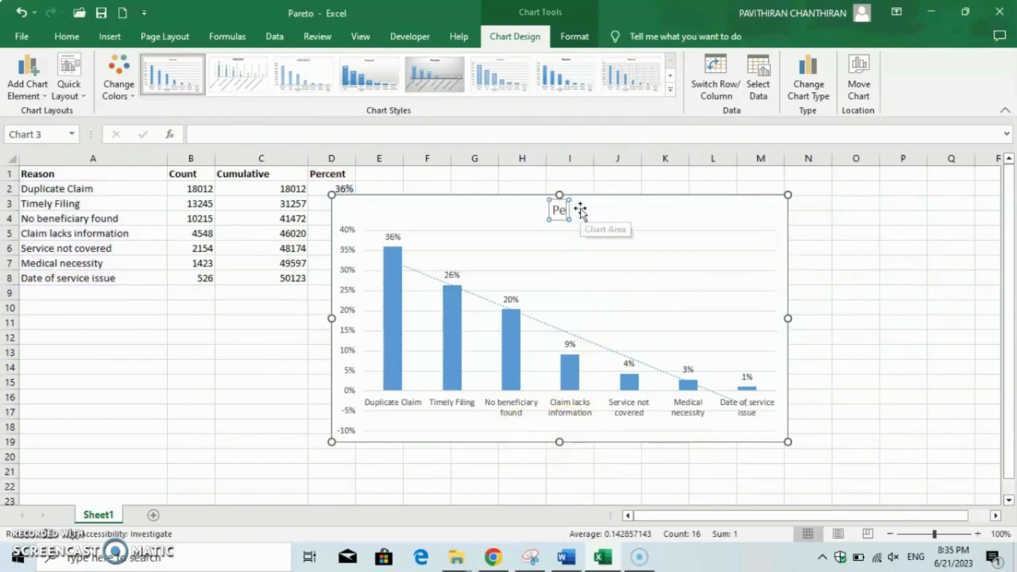
{"action": "type", "text": "Rea"}
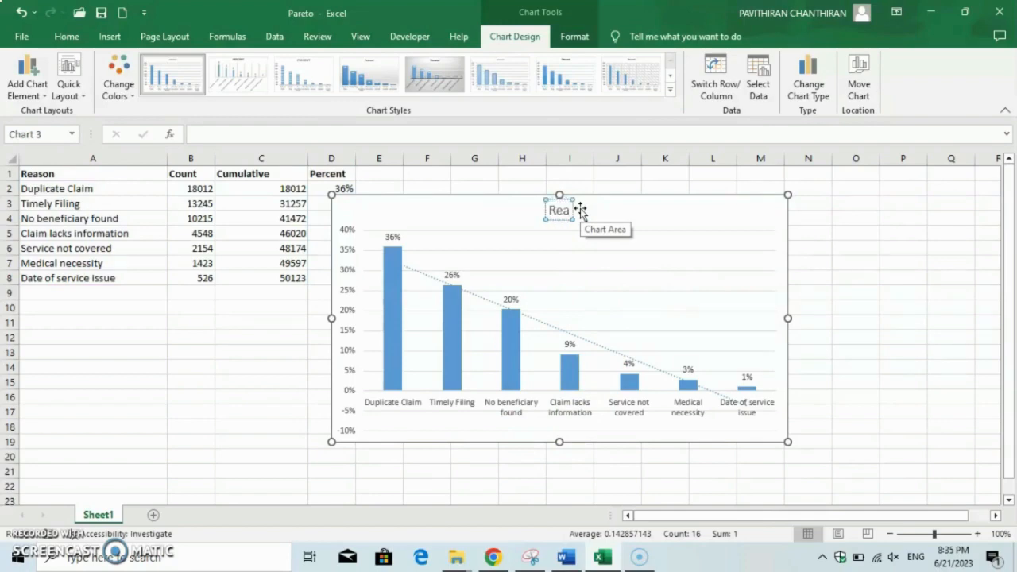
{"action": "type", "text": "son for"}
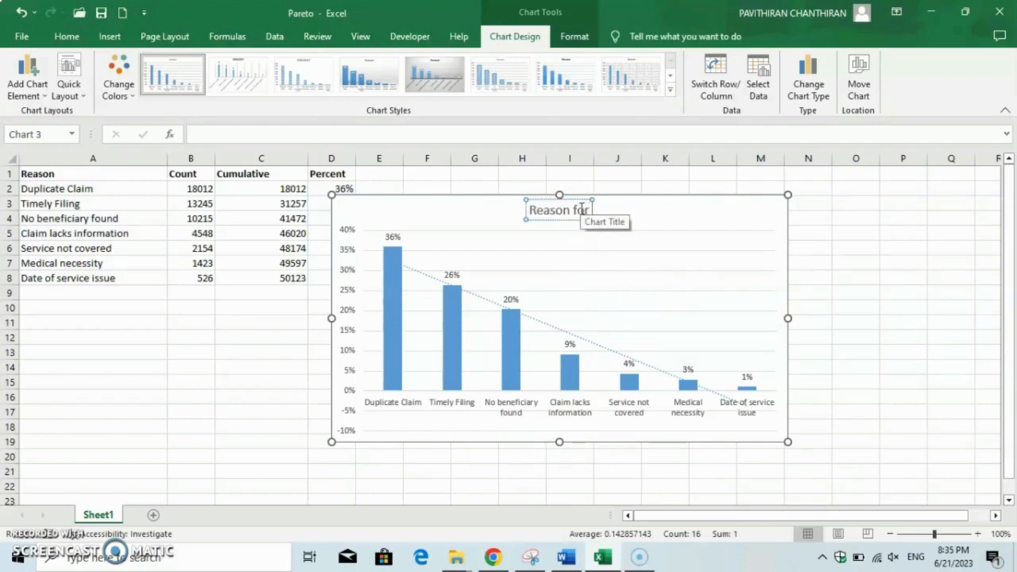
{"action": "type", "text": " claim"}
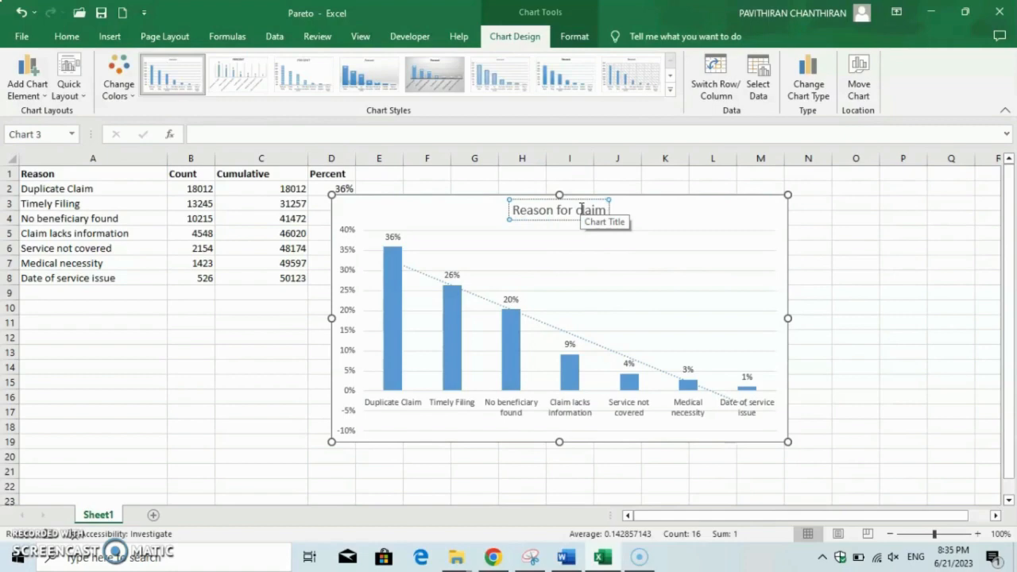
{"action": "type", "text": " denial"}
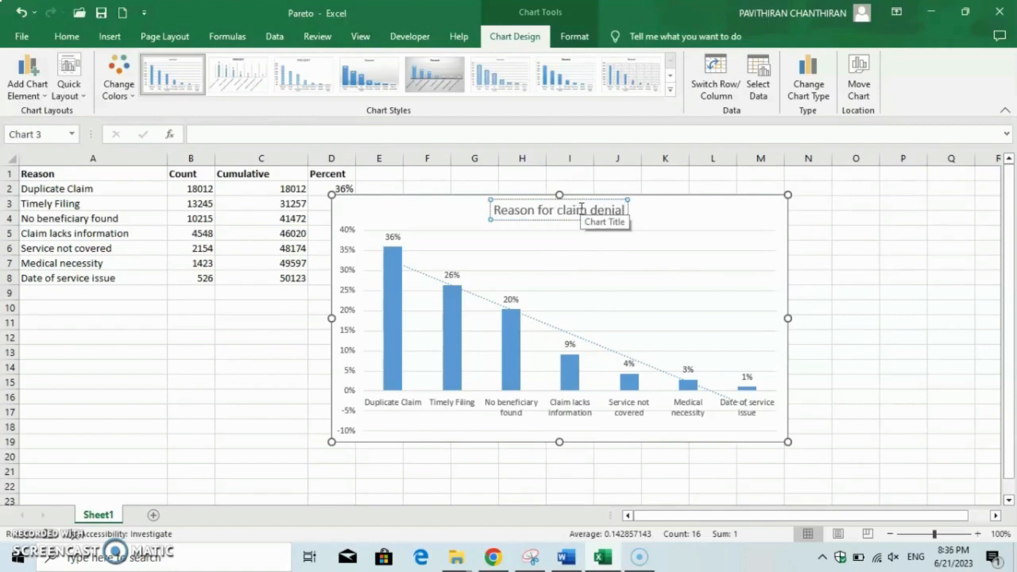
{"action": "type", "text": "s"}
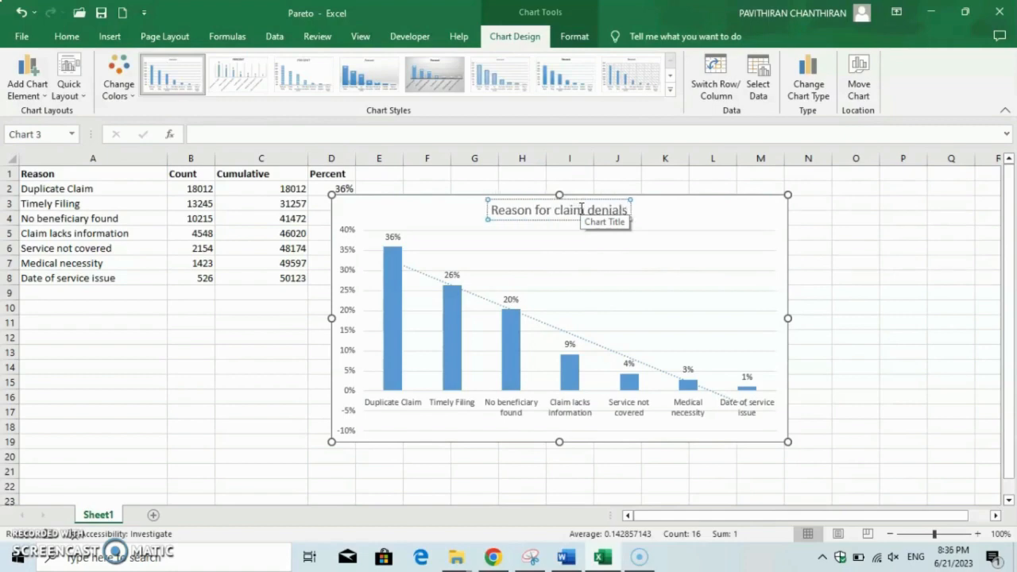
{"action": "left_click", "coordinate": [568, 261]}
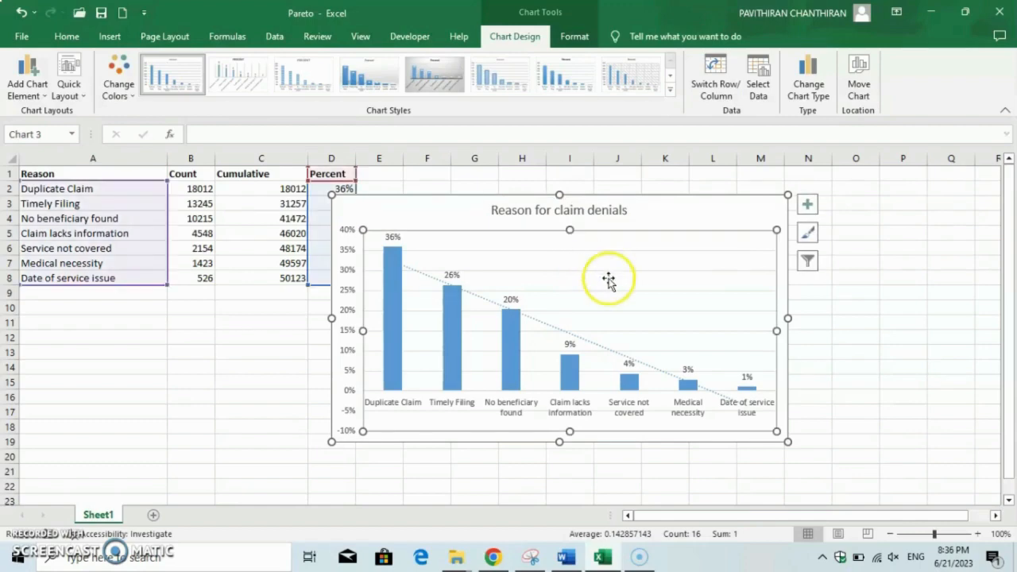
Fill the Duplicate Claim column with standard red
{"action": "left_click", "coordinate": [399, 358]}
{"action": "left_click", "coordinate": [399, 357]}
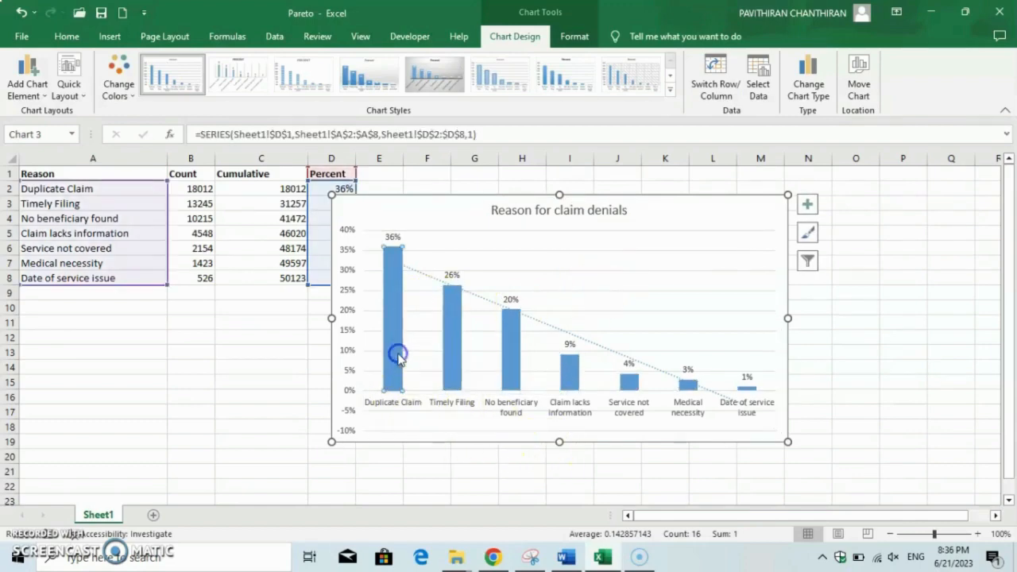
{"action": "right_click", "coordinate": [399, 358]}
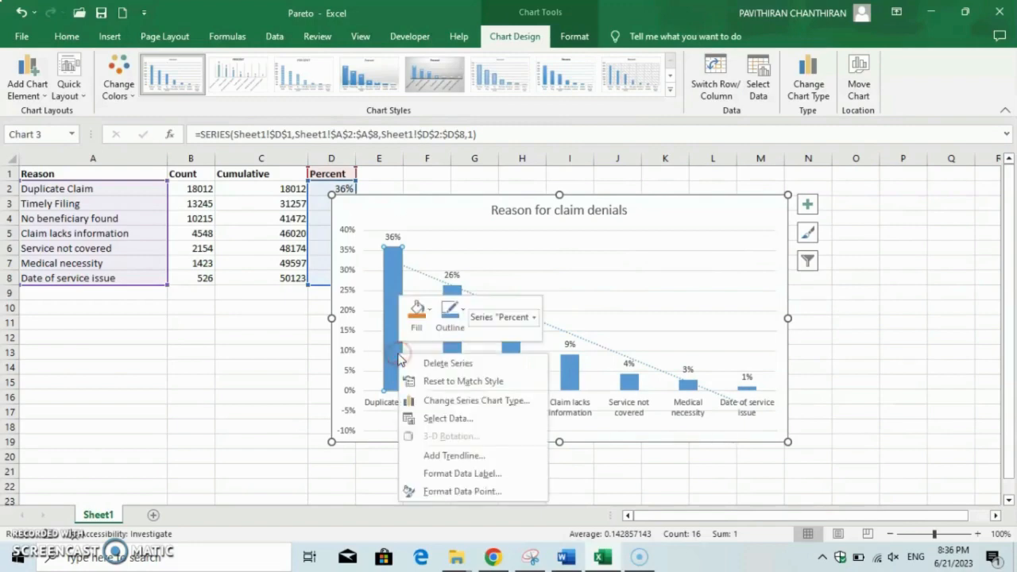
{"action": "left_click", "coordinate": [416, 314]}
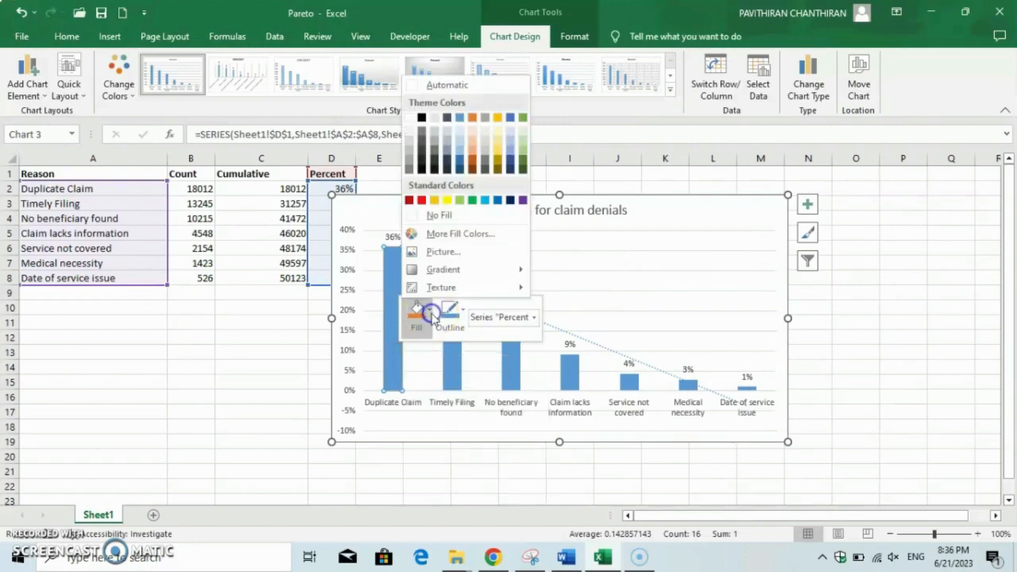
{"action": "left_click", "coordinate": [421, 200]}
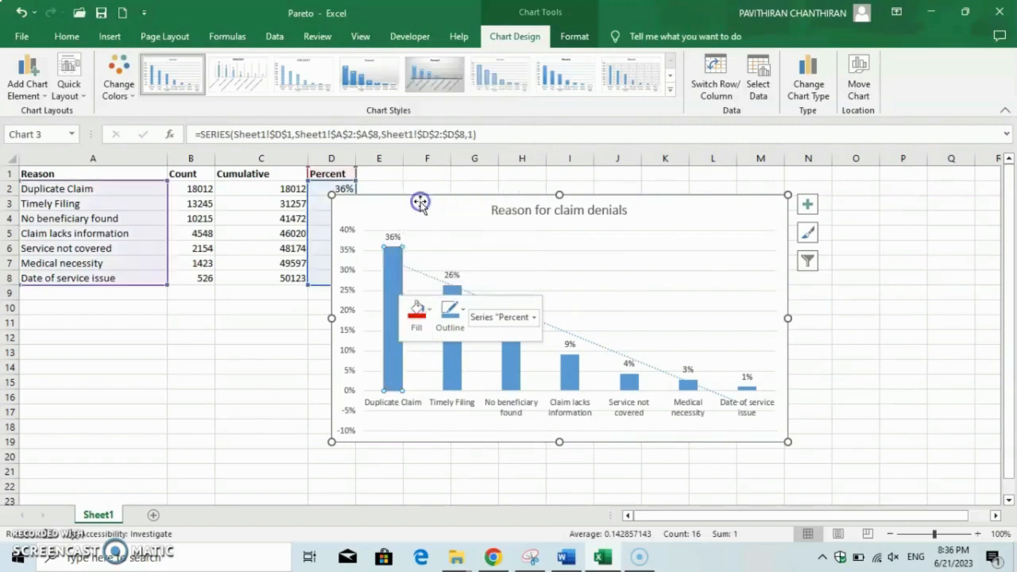
Fill the Timely Filing column with a custom lighter red, hex #FF3333
{"action": "left_click", "coordinate": [453, 363]}
{"action": "right_click", "coordinate": [452, 363]}
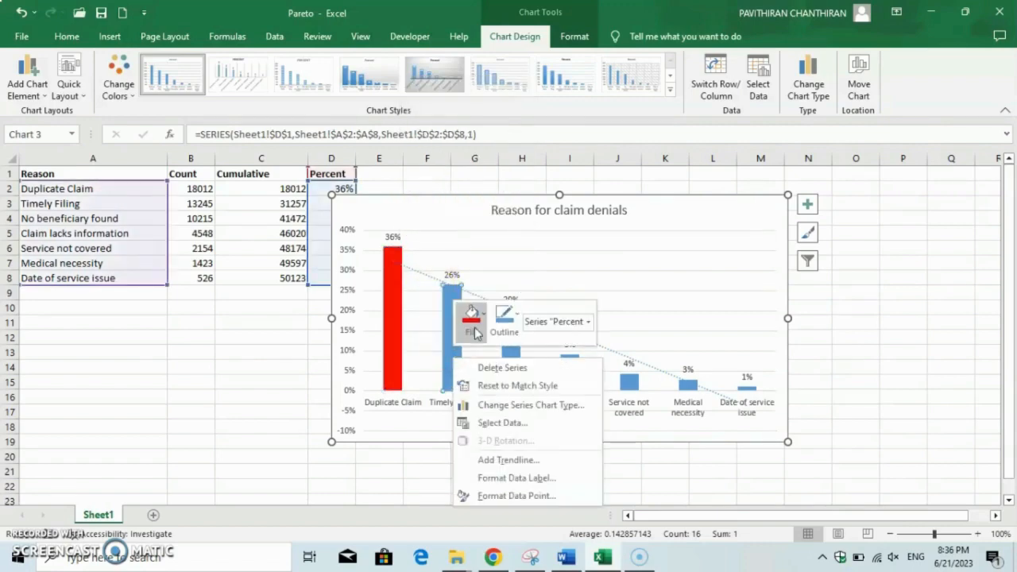
{"action": "left_click", "coordinate": [474, 322]}
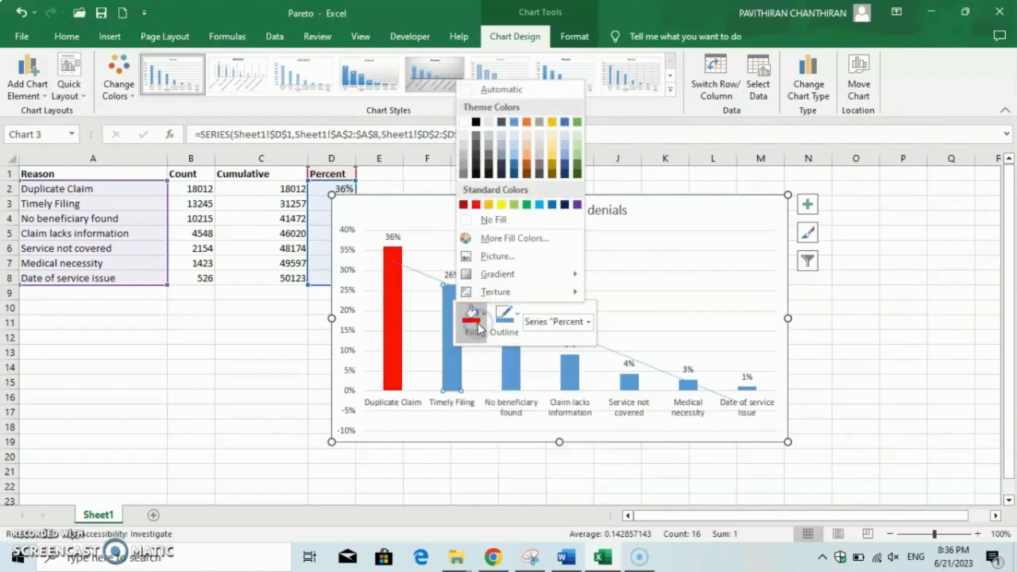
{"action": "left_click", "coordinate": [493, 221]}
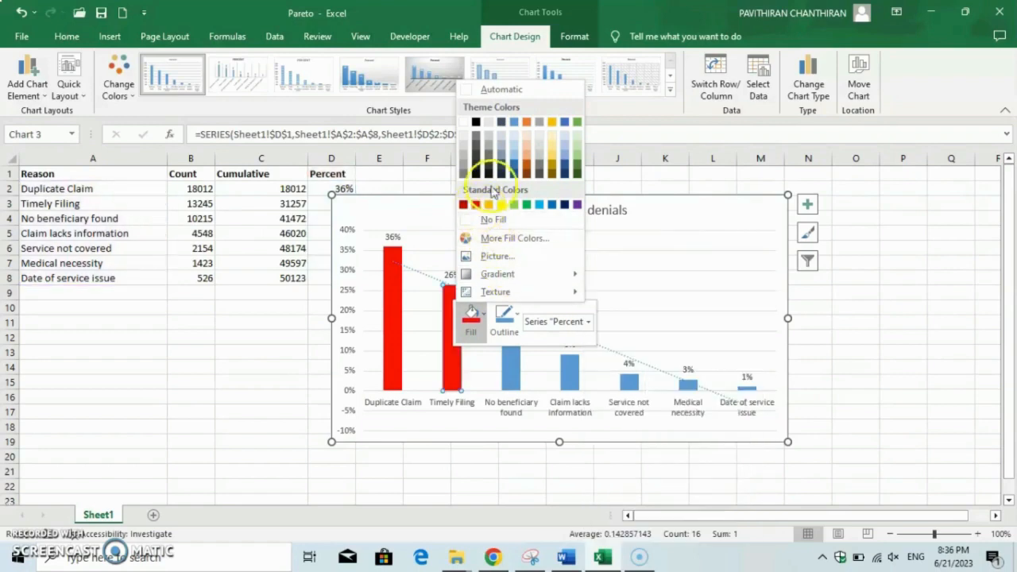
{"action": "left_click", "coordinate": [487, 238]}
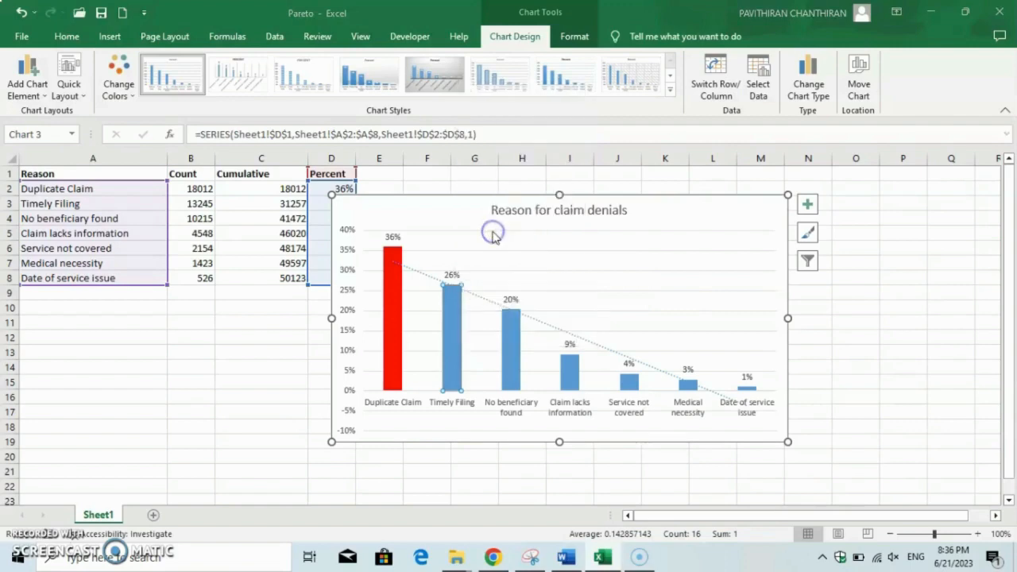
{"action": "left_click", "coordinate": [542, 320]}
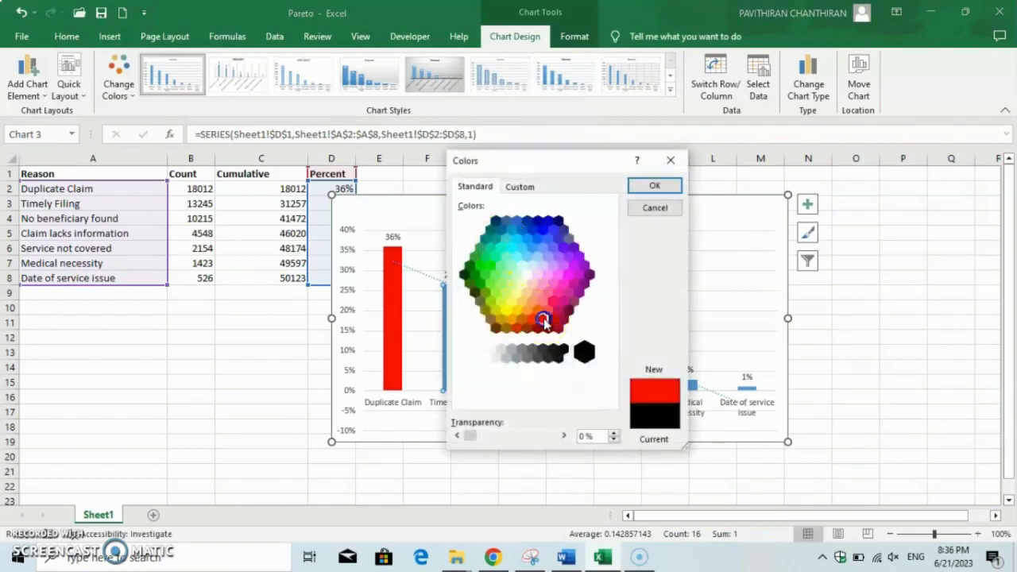
{"action": "left_click", "coordinate": [518, 186]}
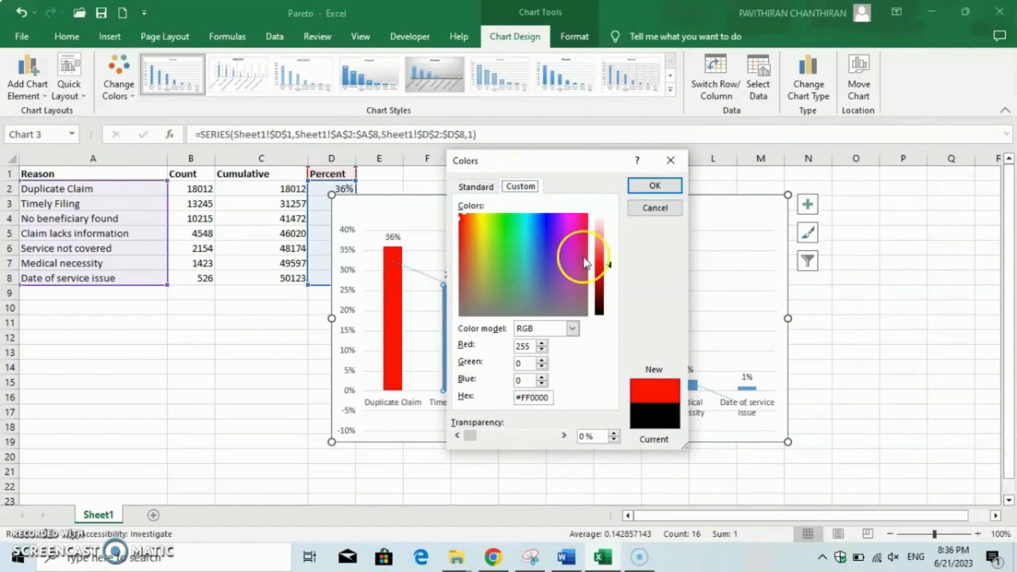
{"action": "left_click_drag", "start_coordinate": [613, 271], "coordinate": [612, 260]}
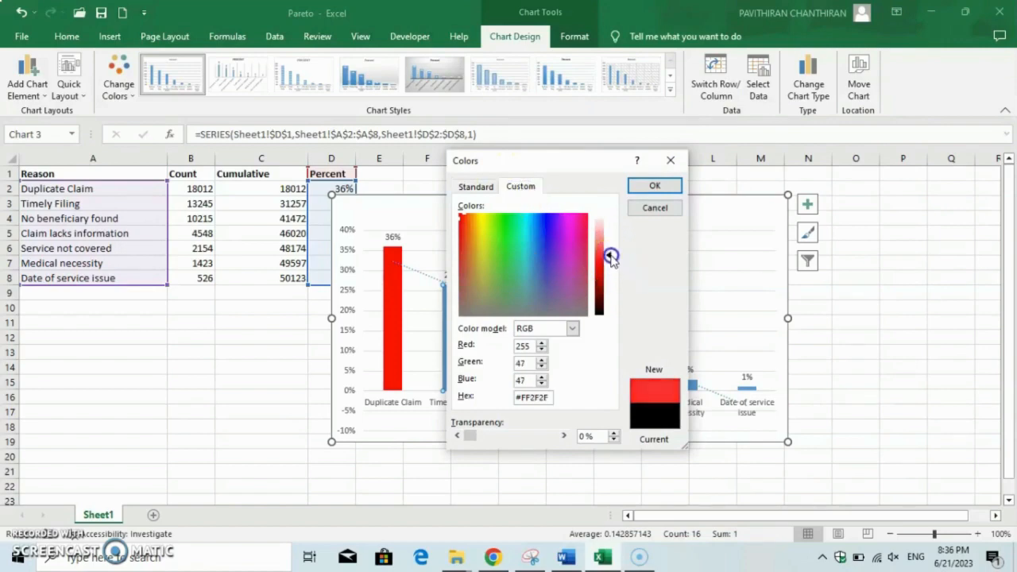
{"action": "left_click", "coordinate": [655, 185]}
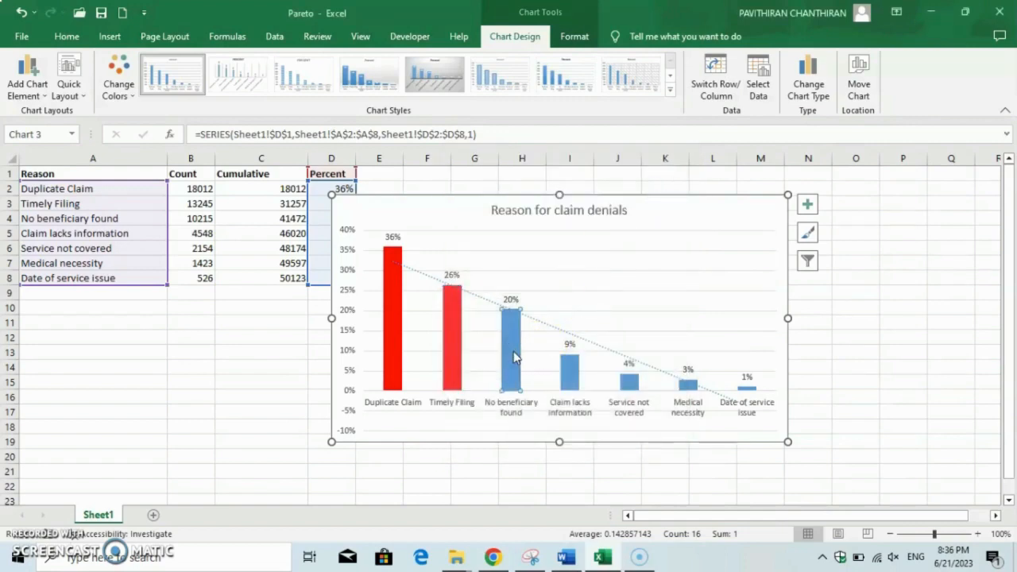
Fill the No beneficiary found column with red
{"action": "right_click", "coordinate": [513, 357]}
{"action": "left_click", "coordinate": [544, 312]}
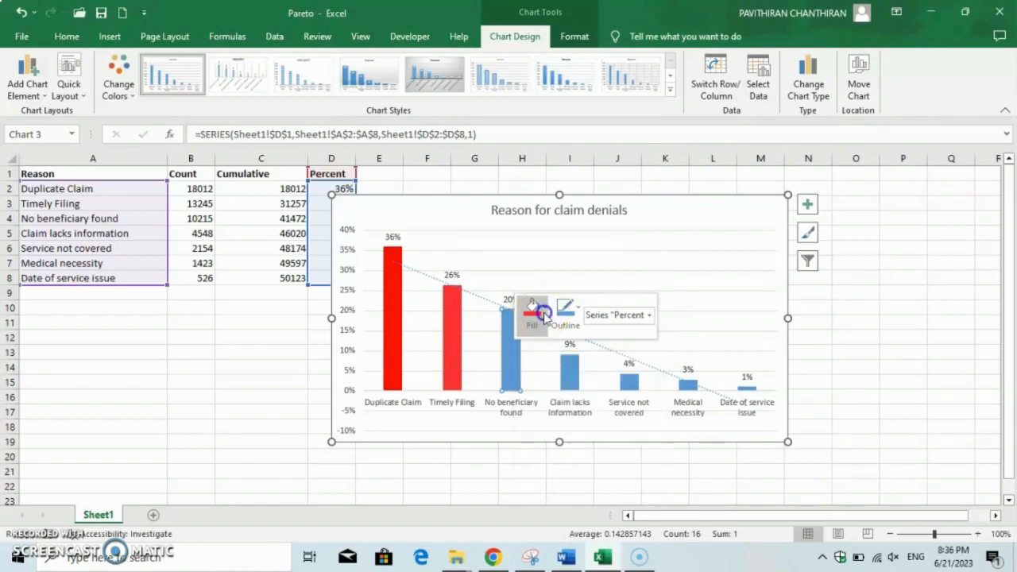
{"action": "left_click", "coordinate": [537, 174]}
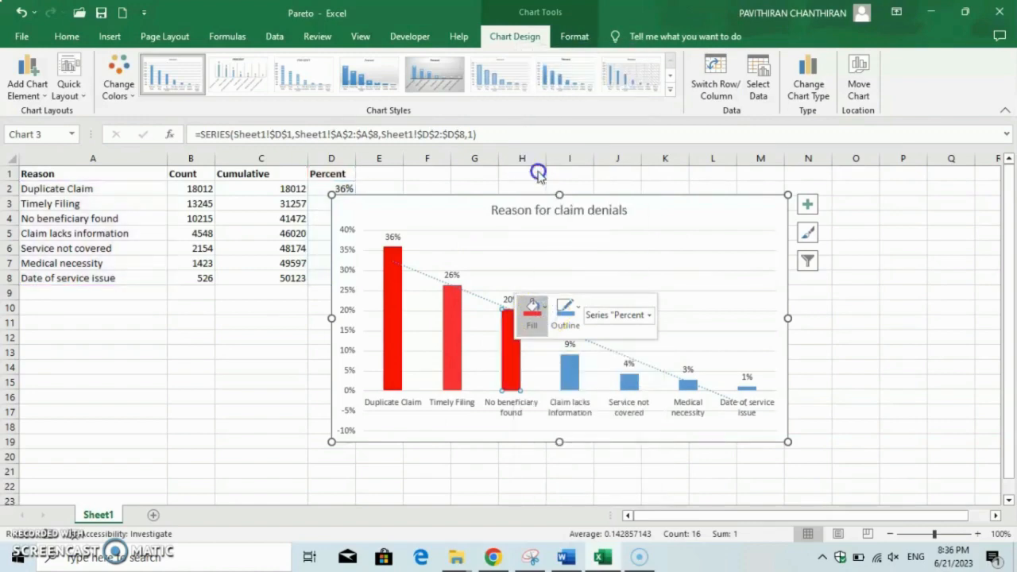
Refill the Timely Filing column with the standard red
{"action": "right_click", "coordinate": [451, 321]}
{"action": "left_click", "coordinate": [476, 272]}
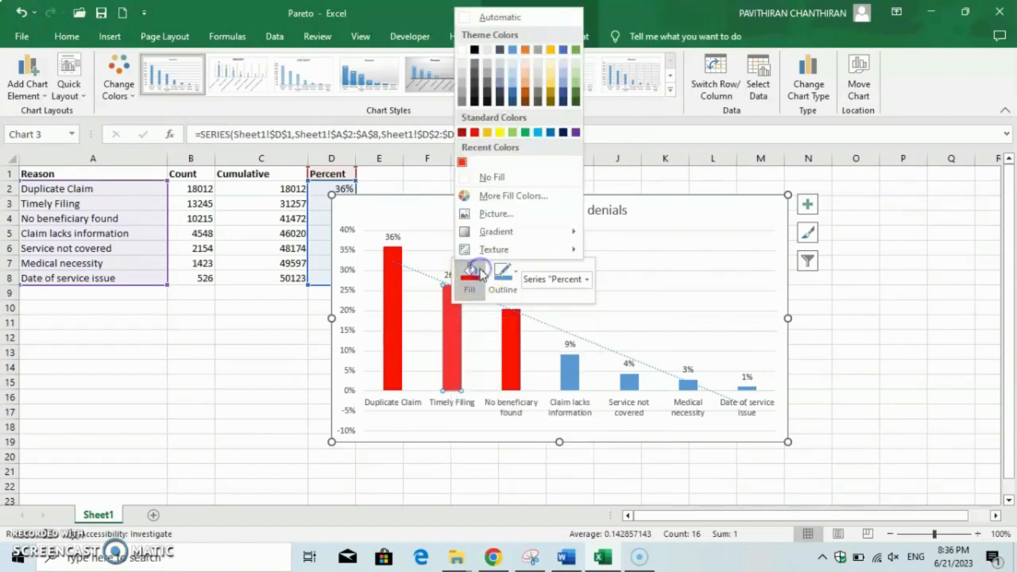
{"action": "left_click", "coordinate": [475, 133]}
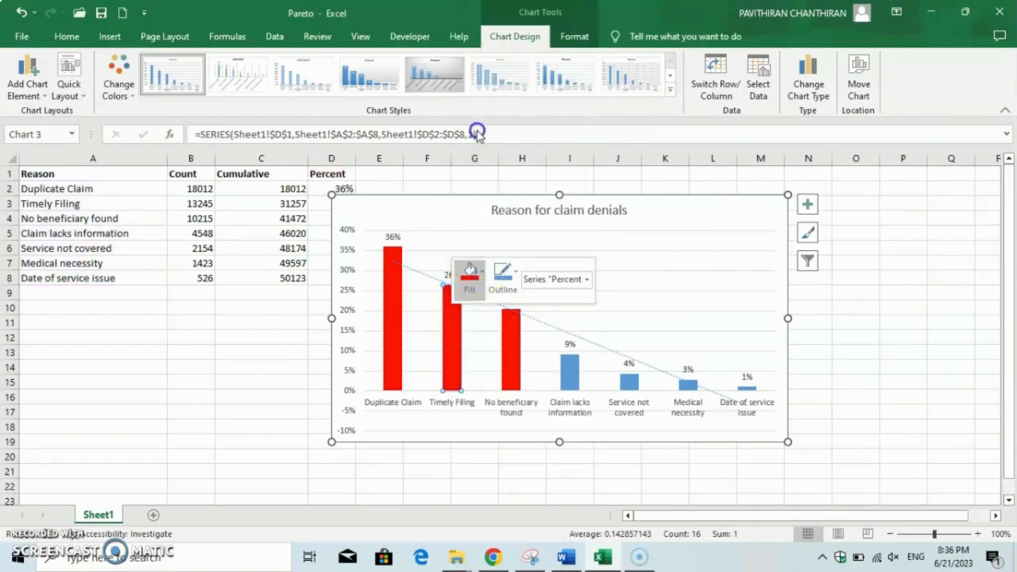
{"action": "left_click", "coordinate": [572, 380]}
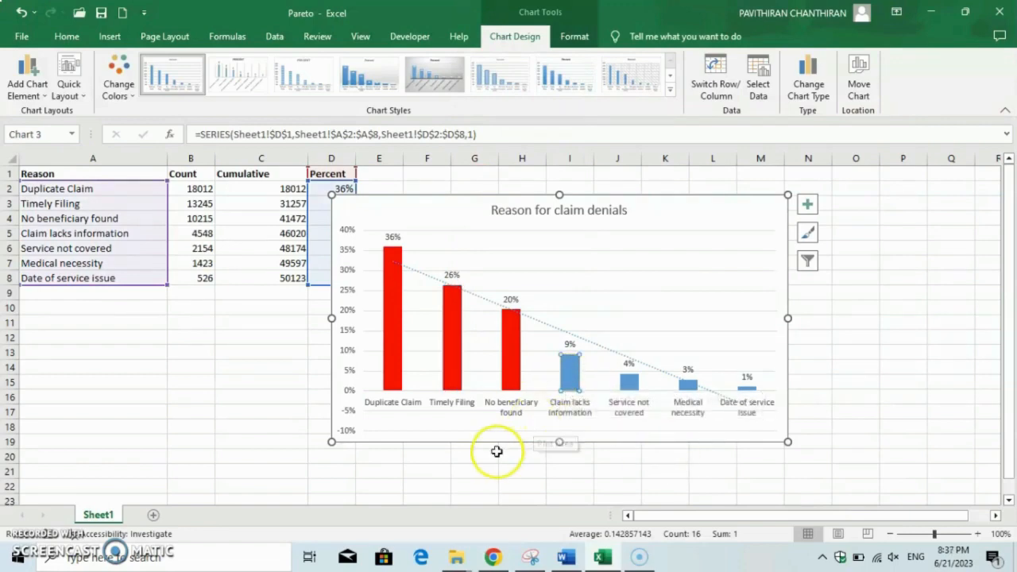
{"action": "left_click", "coordinate": [501, 487]}
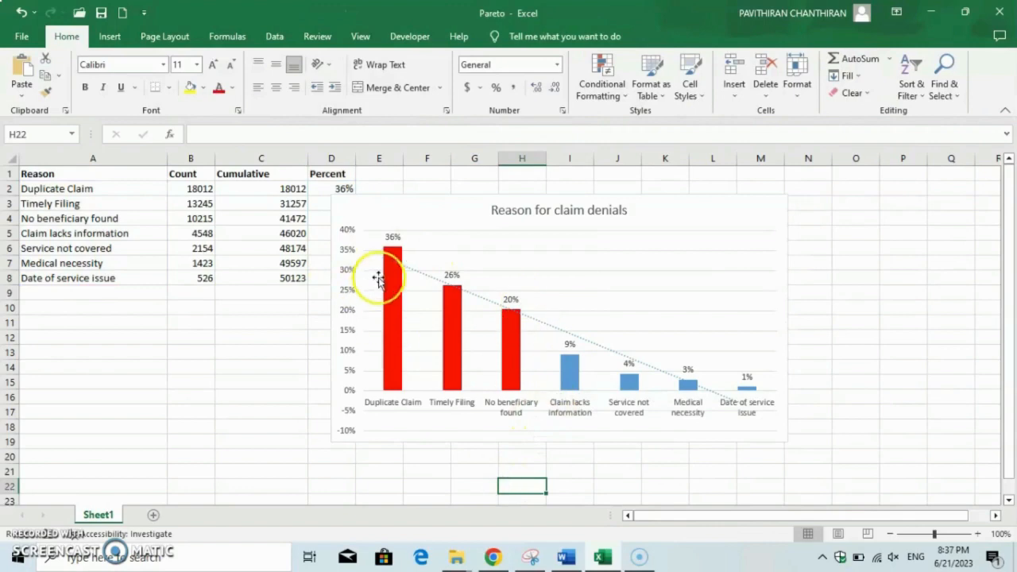
{"action": "mouse_move", "coordinate": [449, 340]}
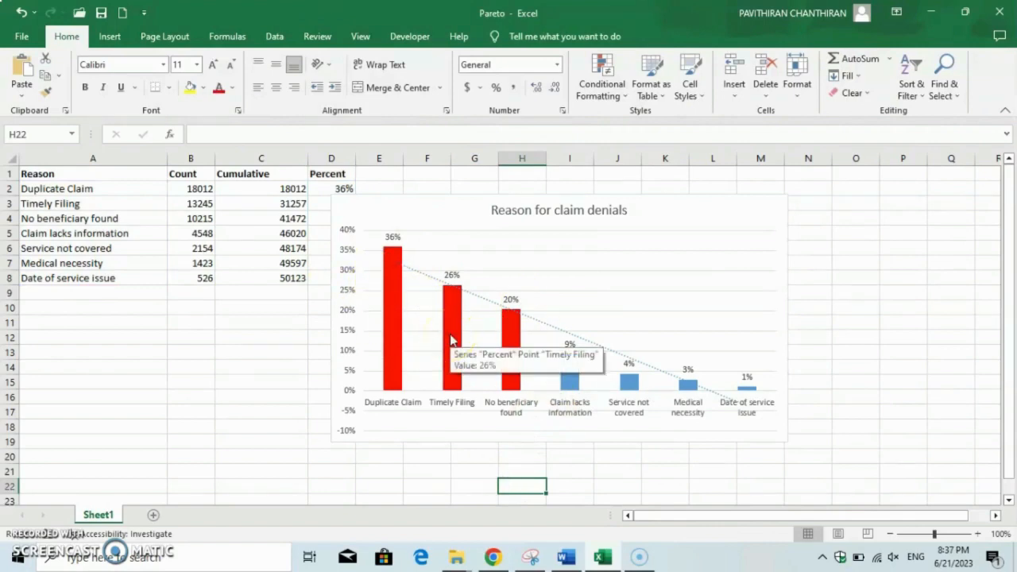